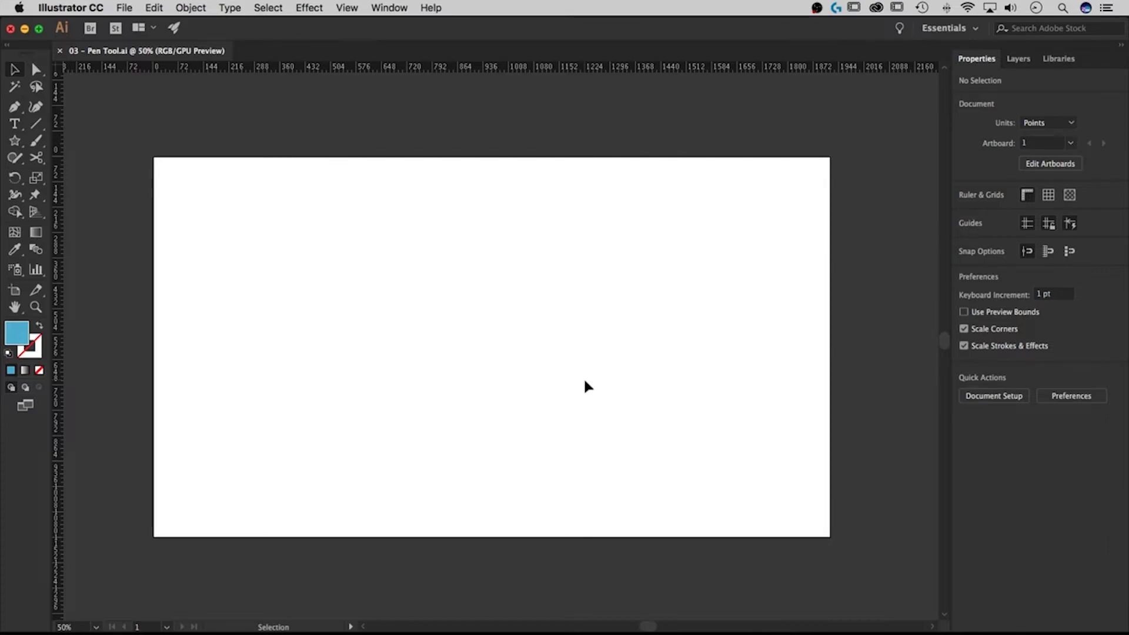
# Step: Select the Pen tool and set the fill to None
pyautogui.click(15, 107)
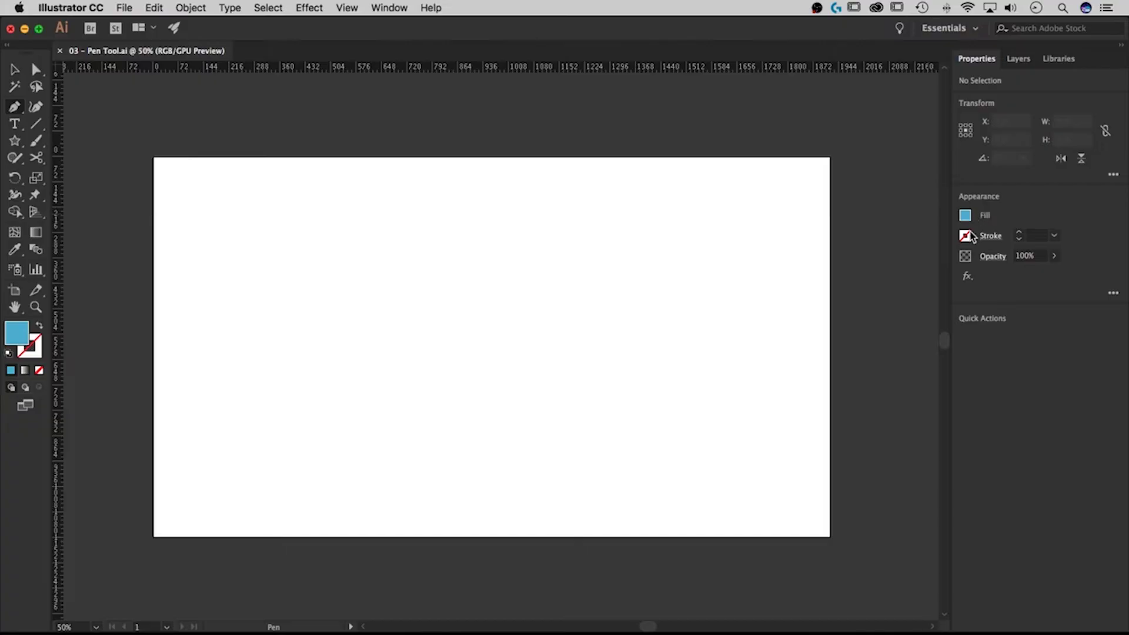
pyautogui.click(965, 215)
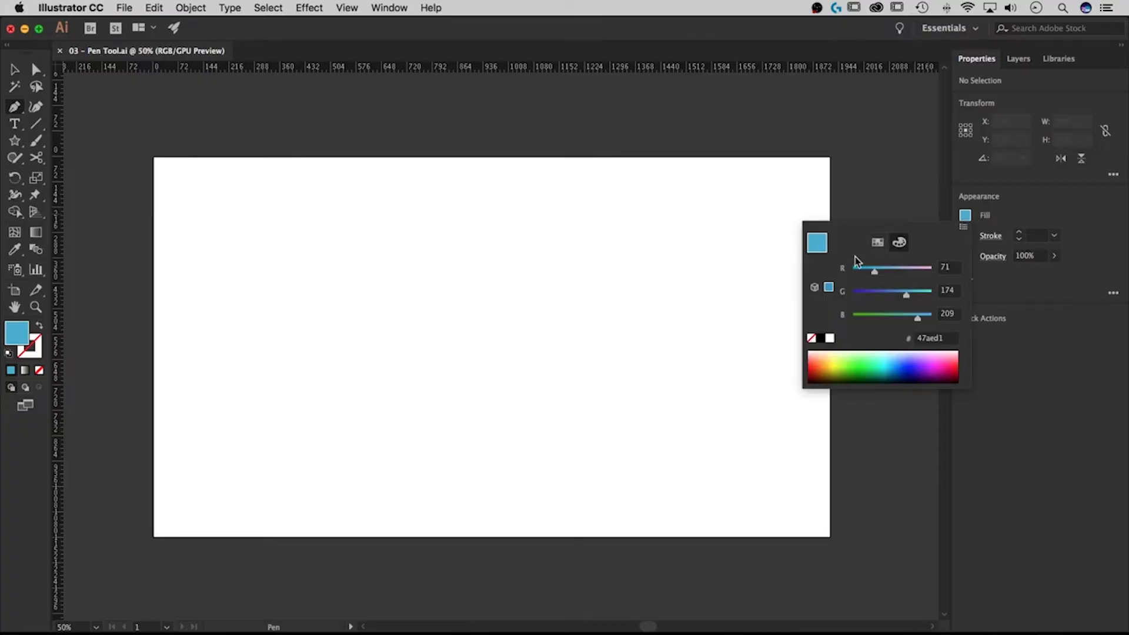
pyautogui.click(882, 243)
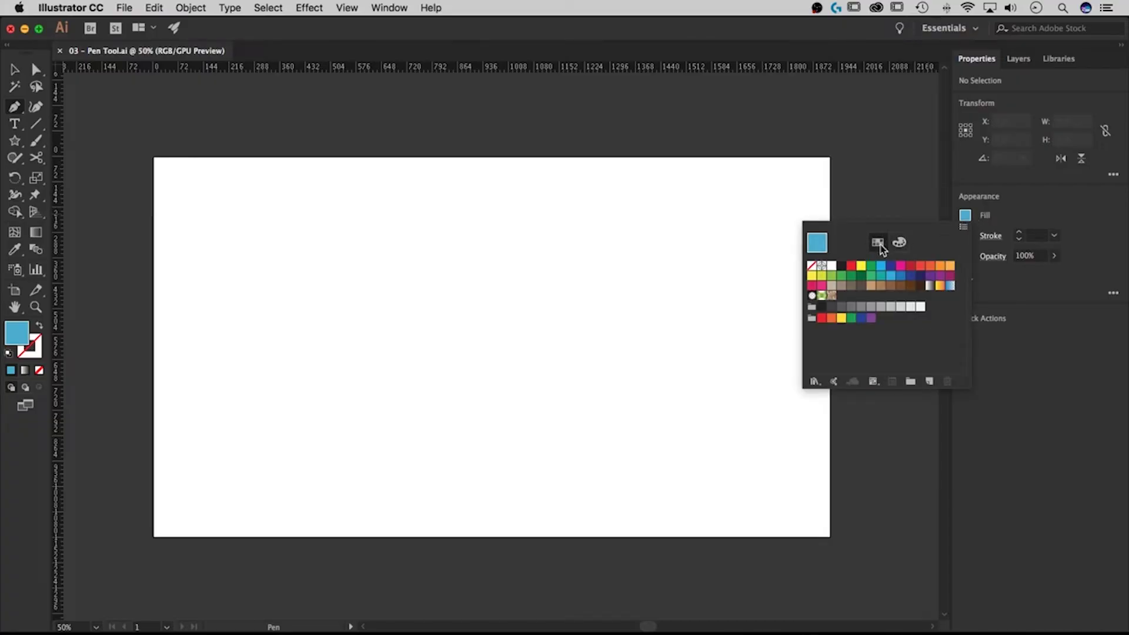
pyautogui.click(812, 266)
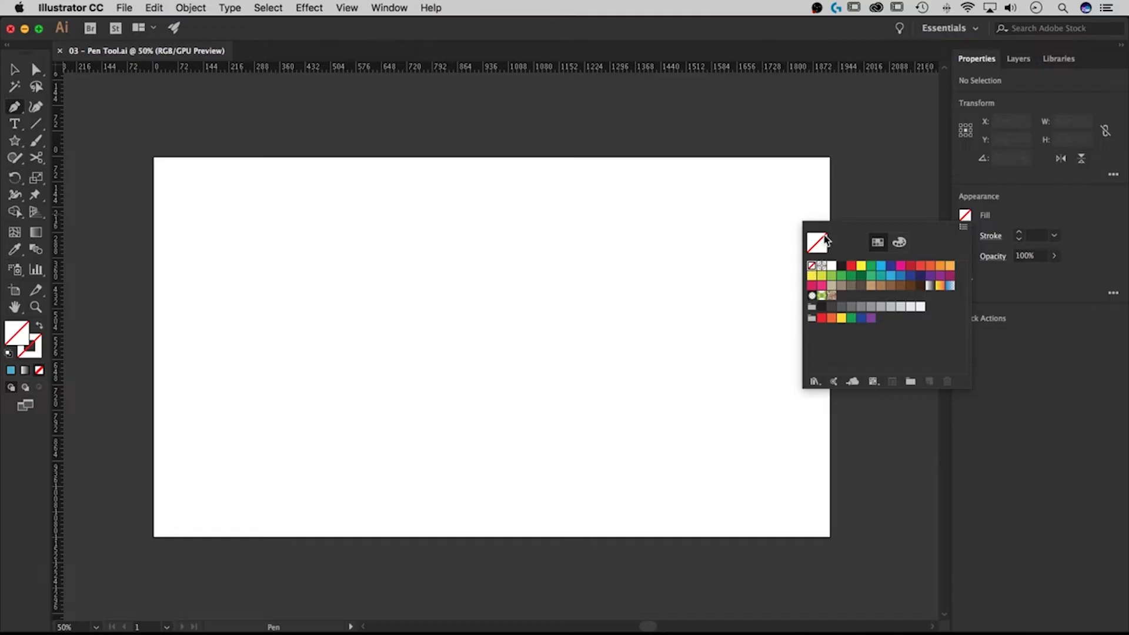
# Step: Set a 5 pt CMYK Red stroke and place the triangle's first anchor
pyautogui.click(965, 236)
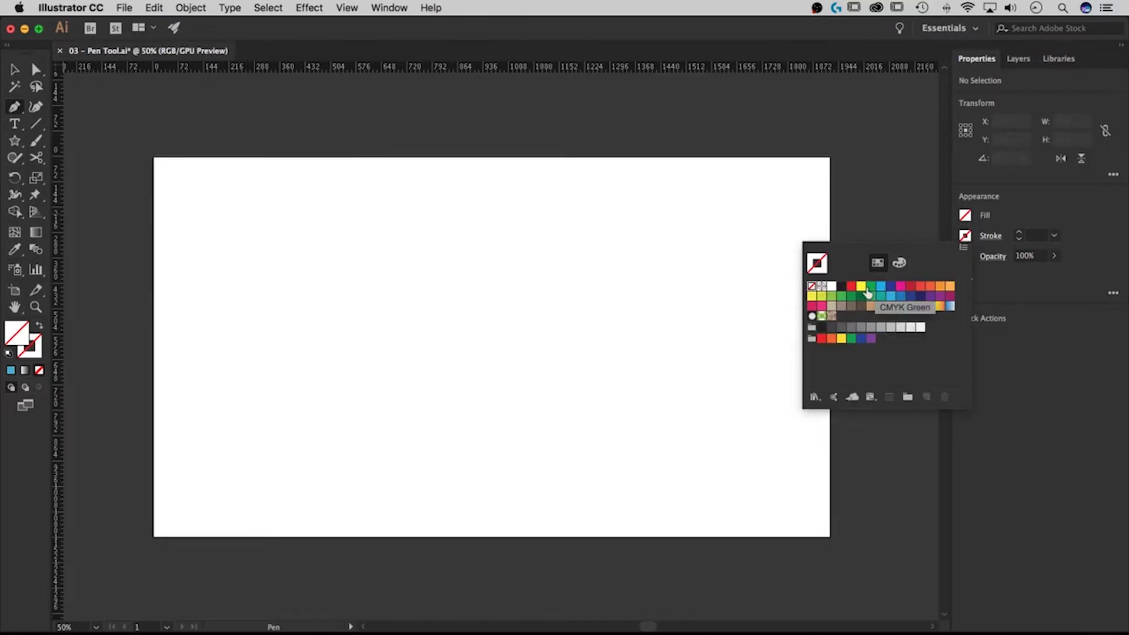
pyautogui.click(851, 288)
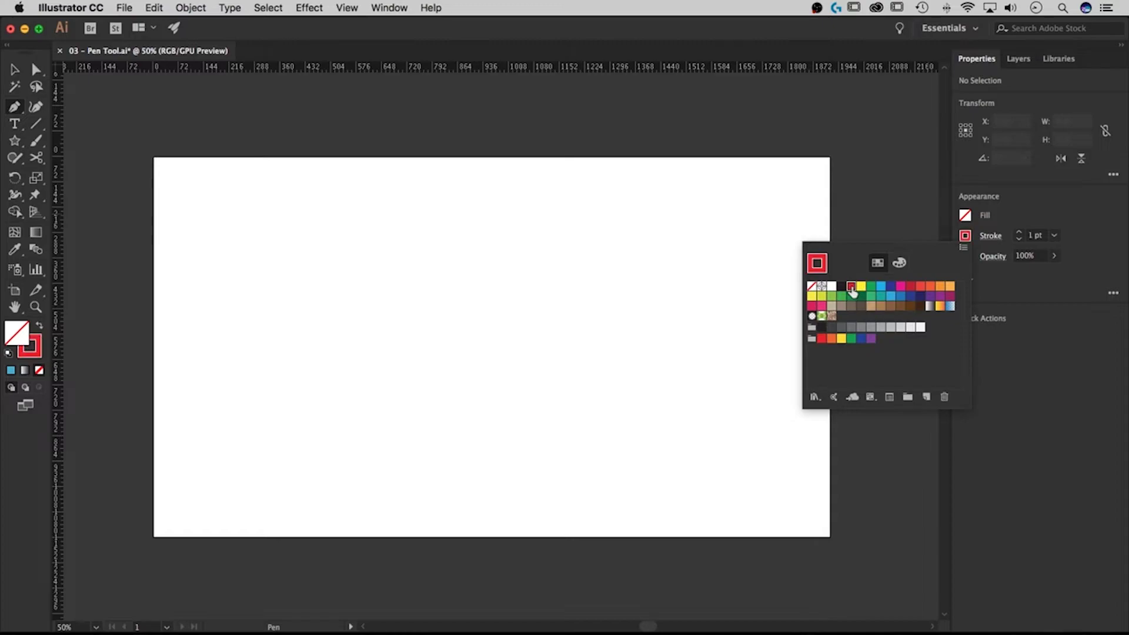
pyautogui.click(1025, 216)
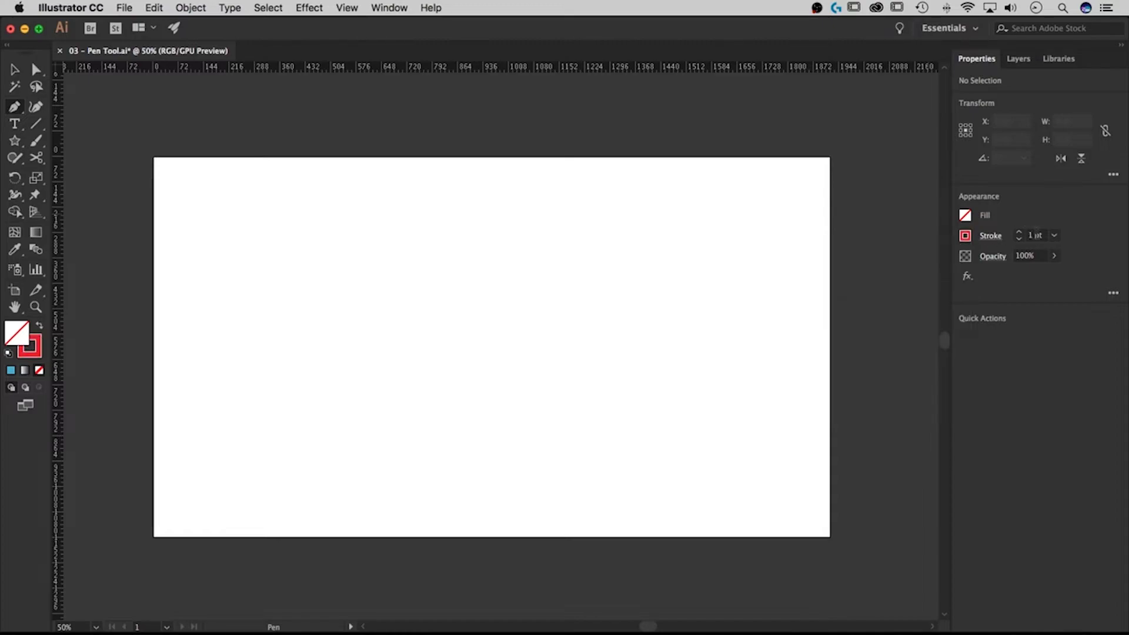
pyautogui.click(1035, 234)
pyautogui.write('5')
pyautogui.press('Return')
pyautogui.moveTo(432, 321); pyautogui.dragTo(435, 335)
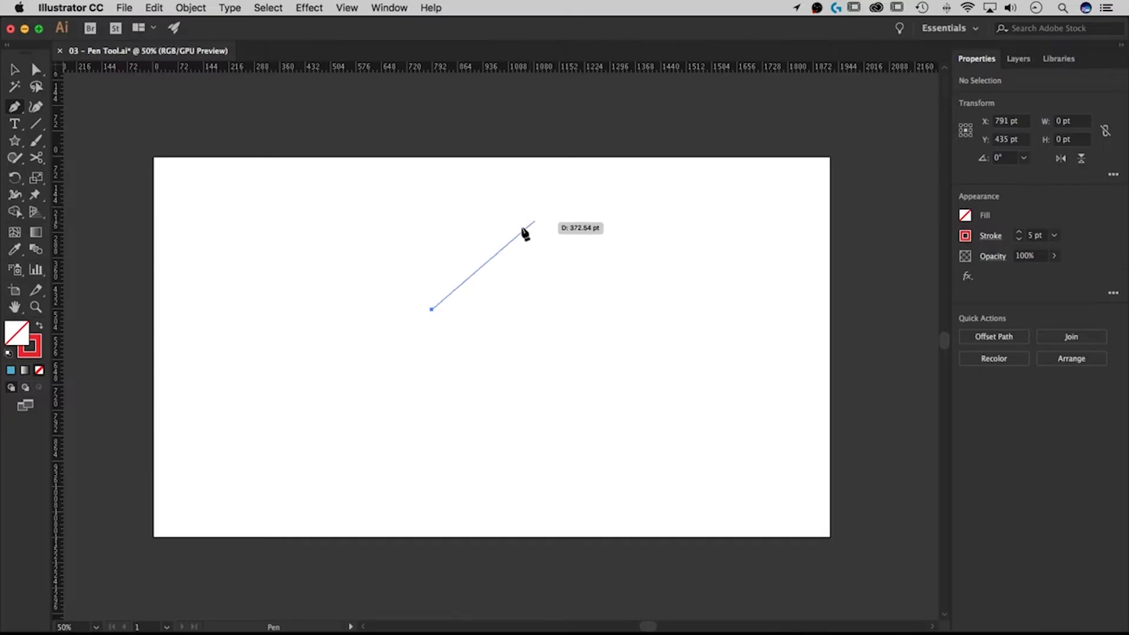
# Step: Add the top and bottom-right corners and close the red triangle at its start anchor
pyautogui.click(476, 234)
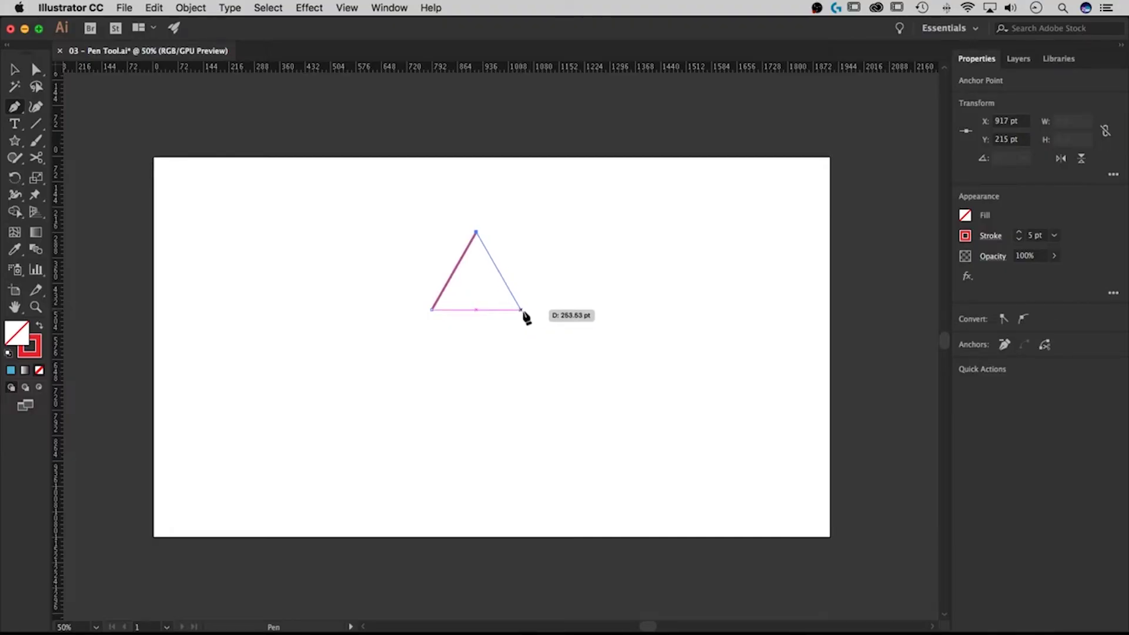
pyautogui.click(635, 309)
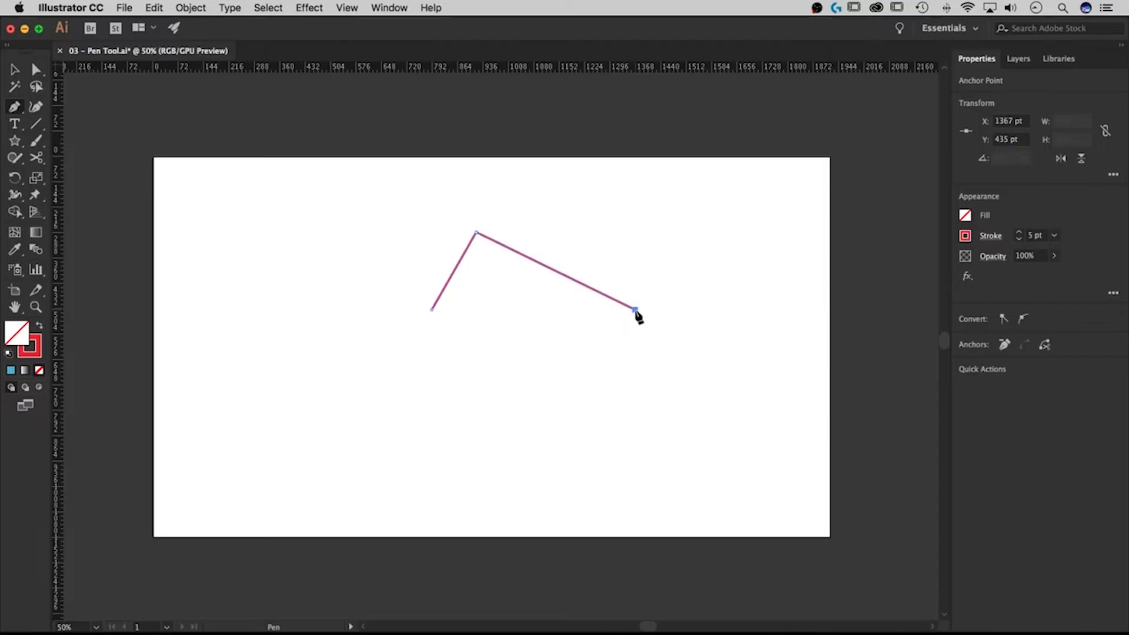
pyautogui.click(432, 310)
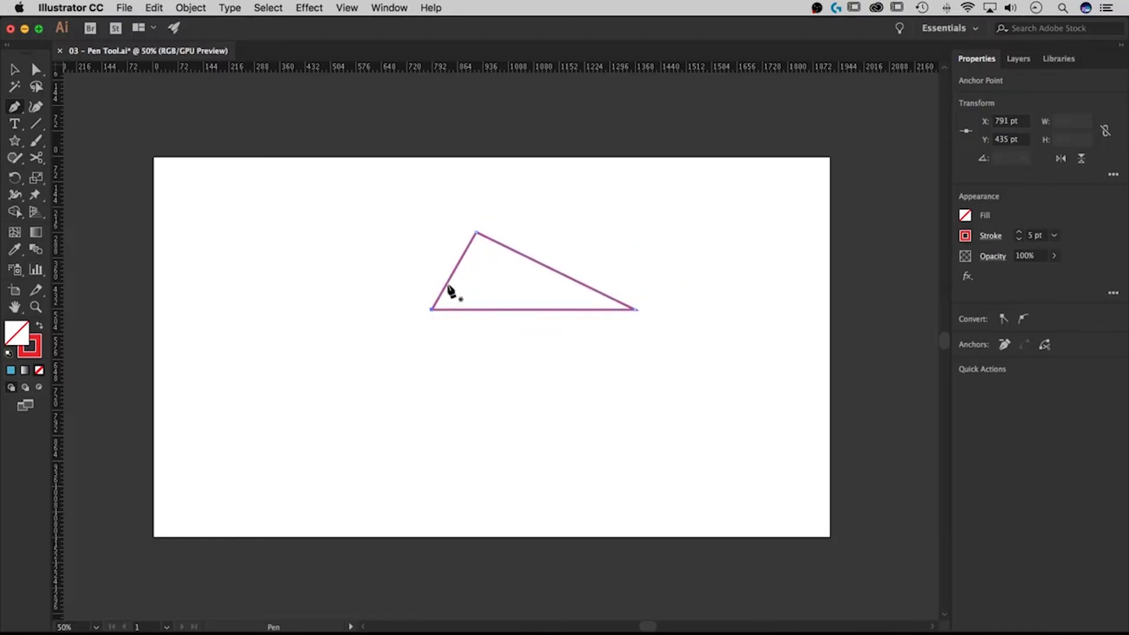
# Step: Draw a small open three-point path to the left of the triangle
pyautogui.click(289, 261)
pyautogui.click(352, 309)
pyautogui.click(268, 310)
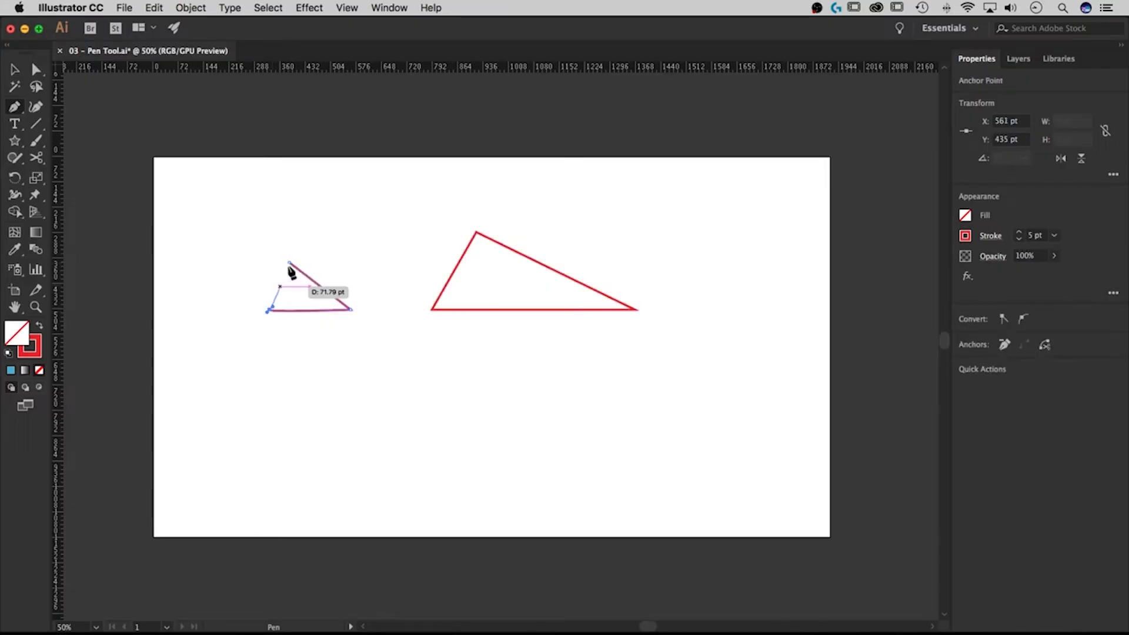
pyautogui.press('super')
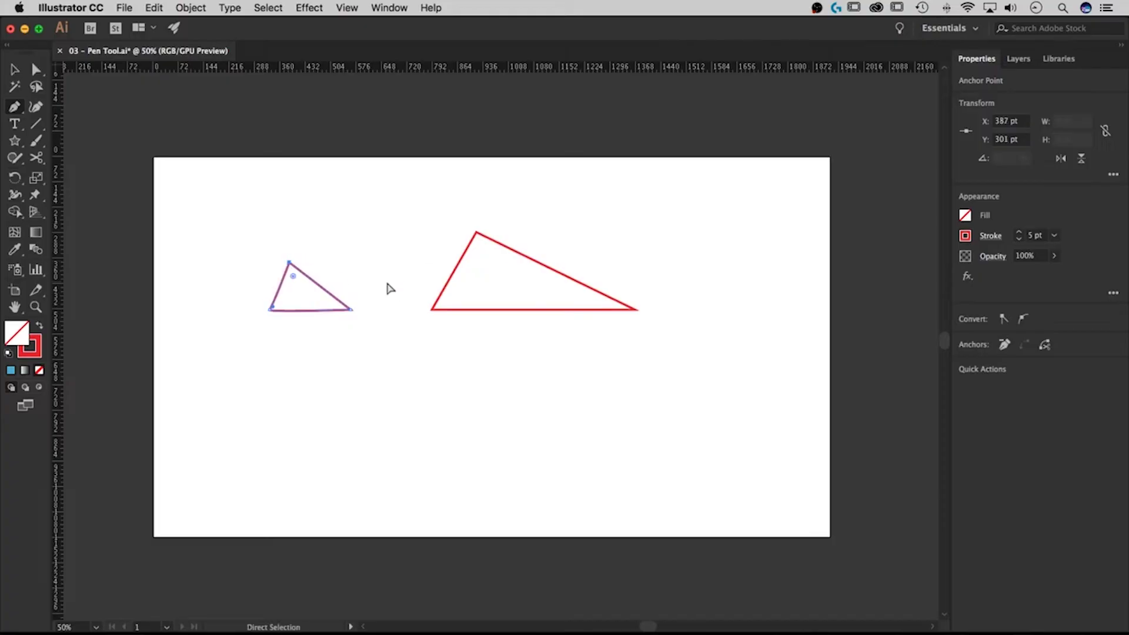
# Step: Undo the small path and turn the triangle's top corner into a smooth curve
pyautogui.press('super+z')
pyautogui.press('super+z')
pyautogui.press('super+z')
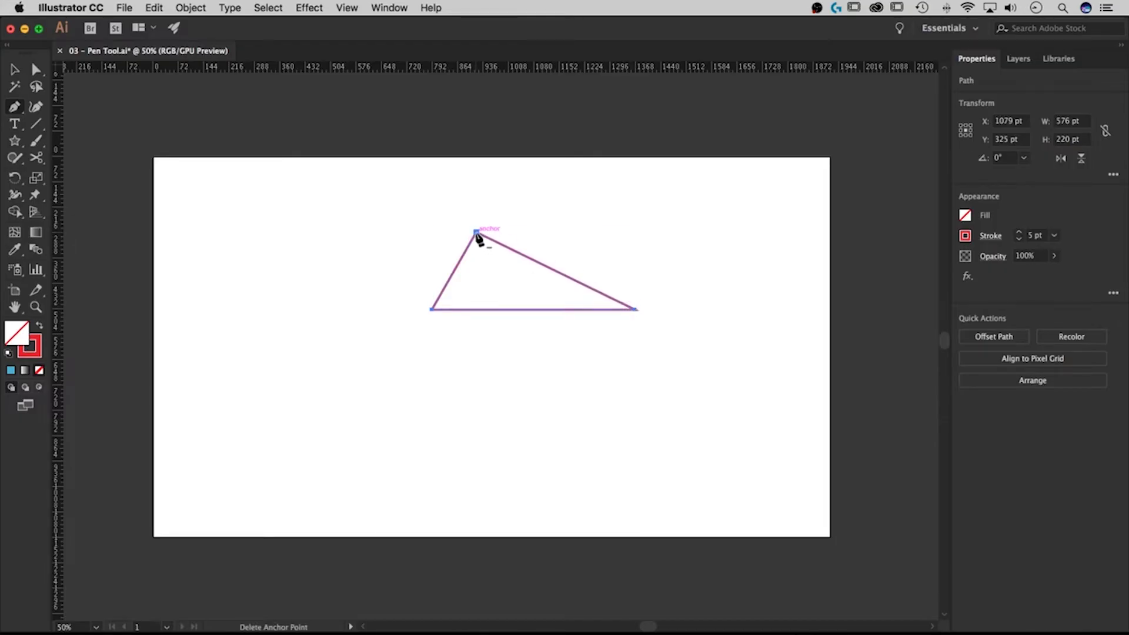
pyautogui.press('alt')
pyautogui.click(475, 232)
pyautogui.moveTo(477, 234); pyautogui.dragTo(512, 220)
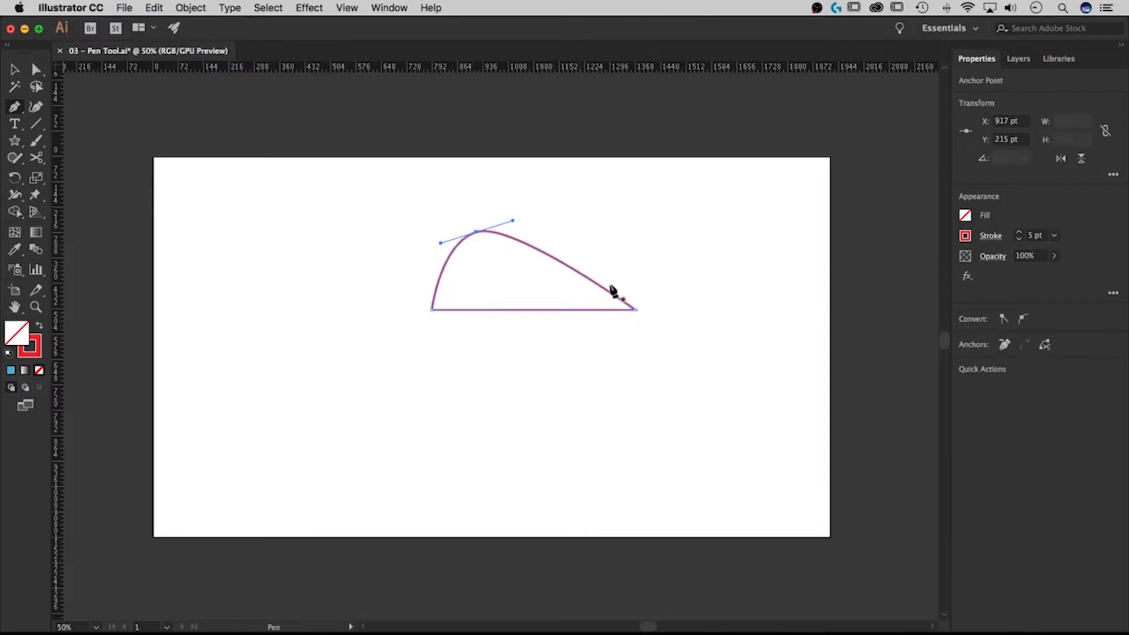
# Step: Break one curve handle so the right side meets the top in a sharp peak
pyautogui.press('alt')
pyautogui.moveTo(513, 221); pyautogui.dragTo(469, 281)
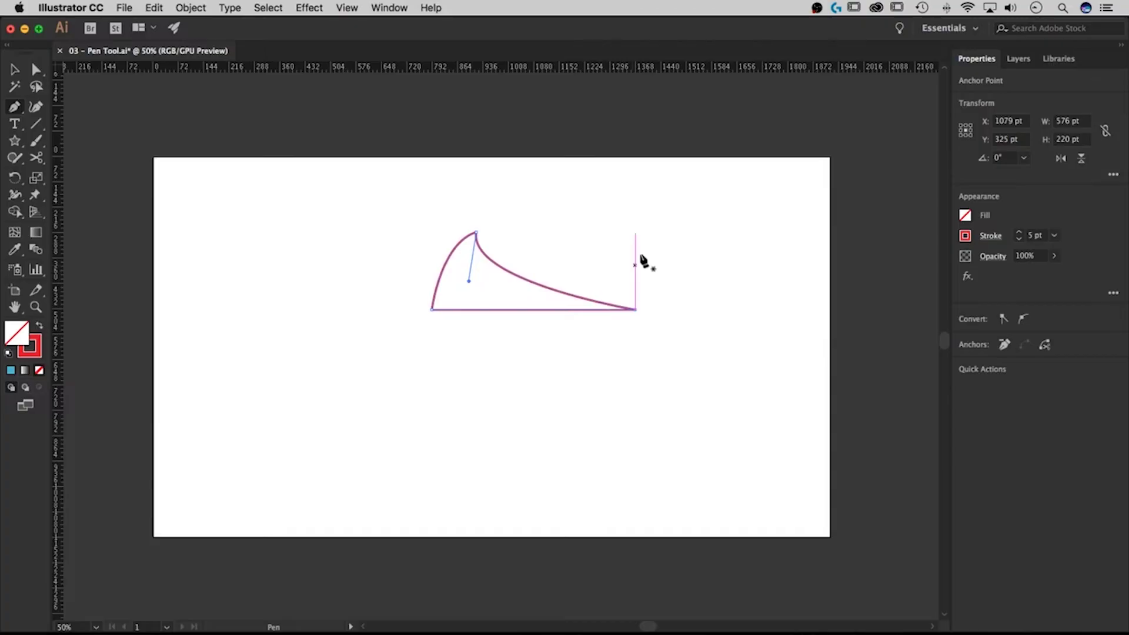
pyautogui.press('v')
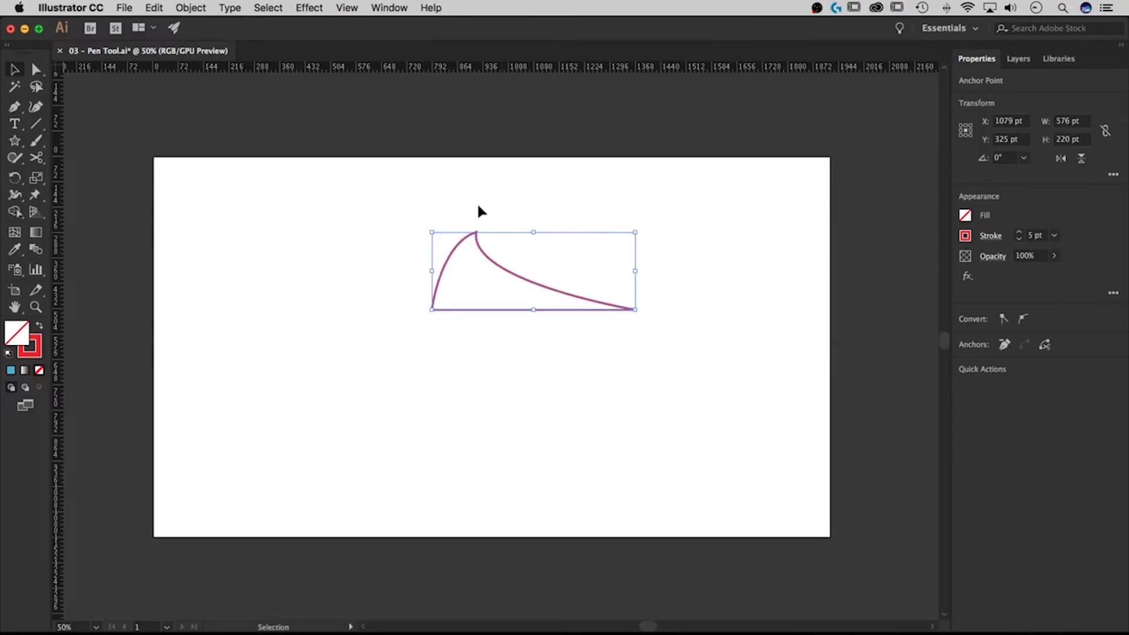
pyautogui.click(379, 207)
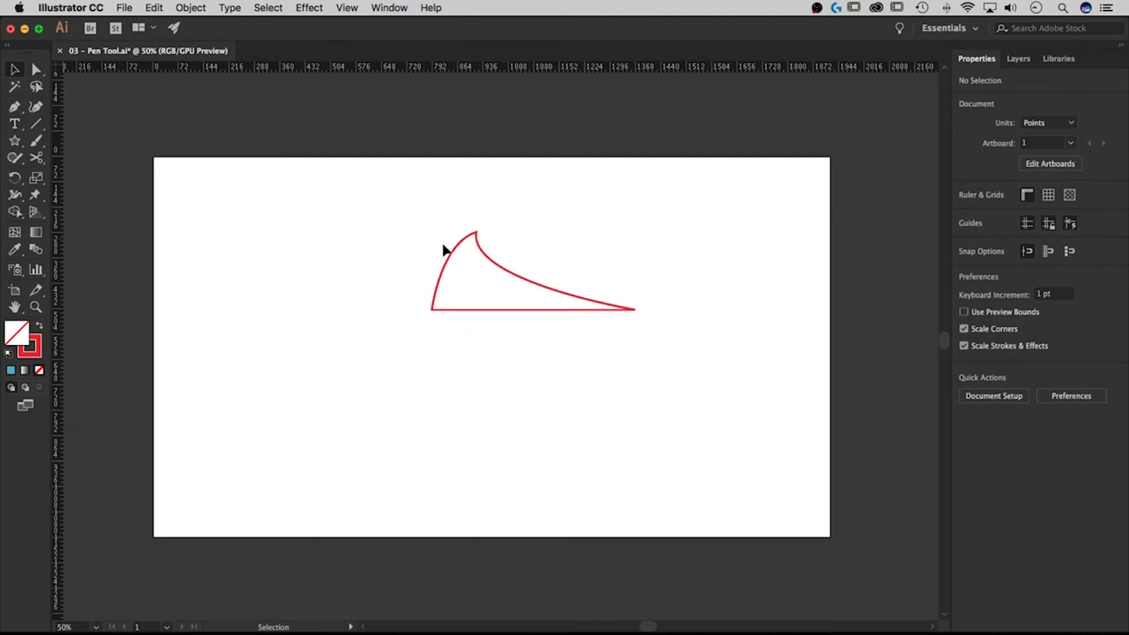
pyautogui.press('p')
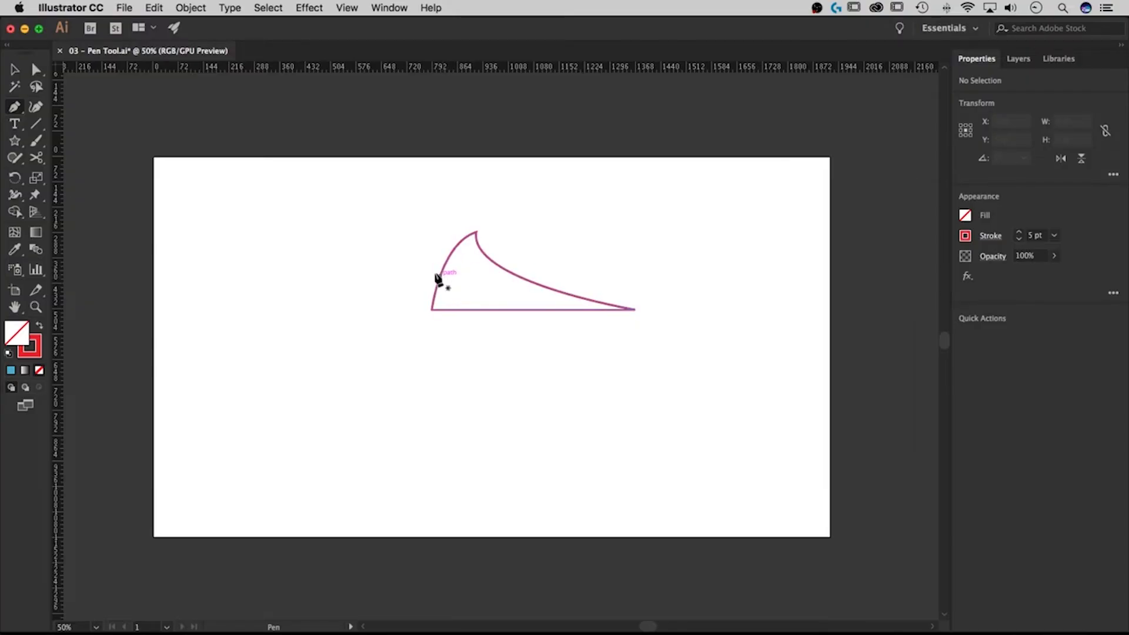
pyautogui.press('v')
pyautogui.click(441, 309)
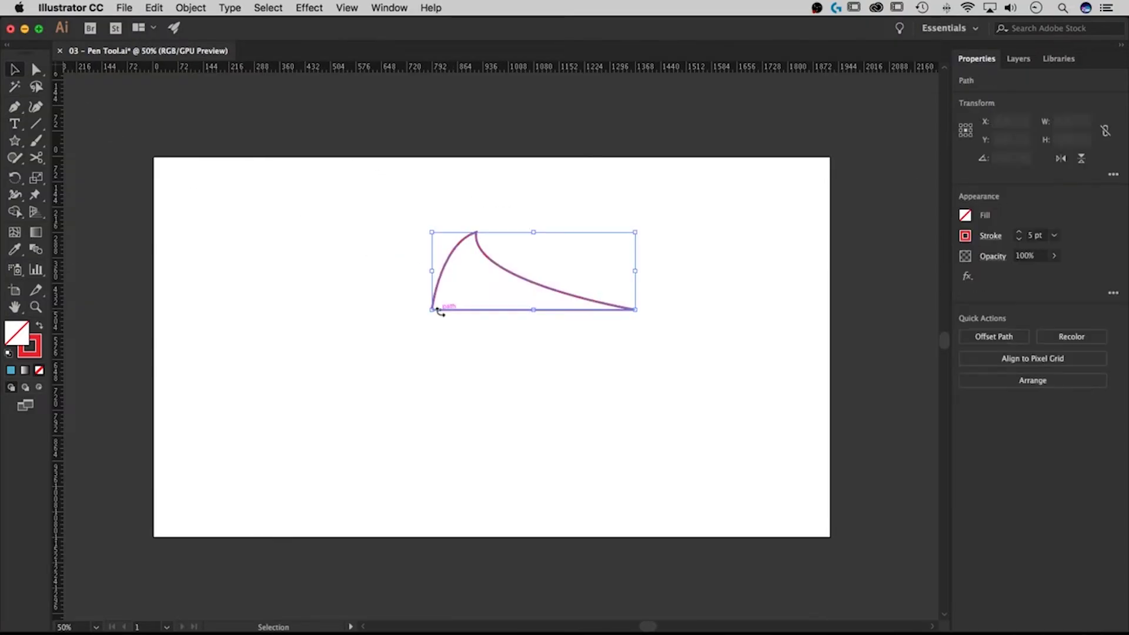
pyautogui.click(17, 109)
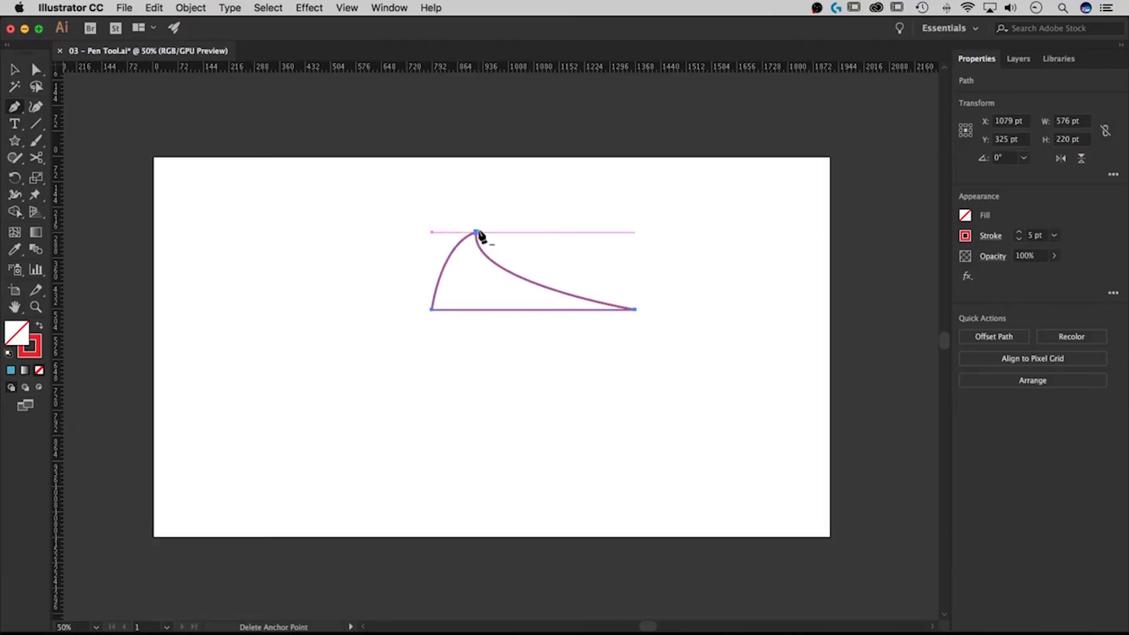
# Step: Add an anchor midway along the bottom edge, curve it into a wave, then remove it
pyautogui.click(520, 309)
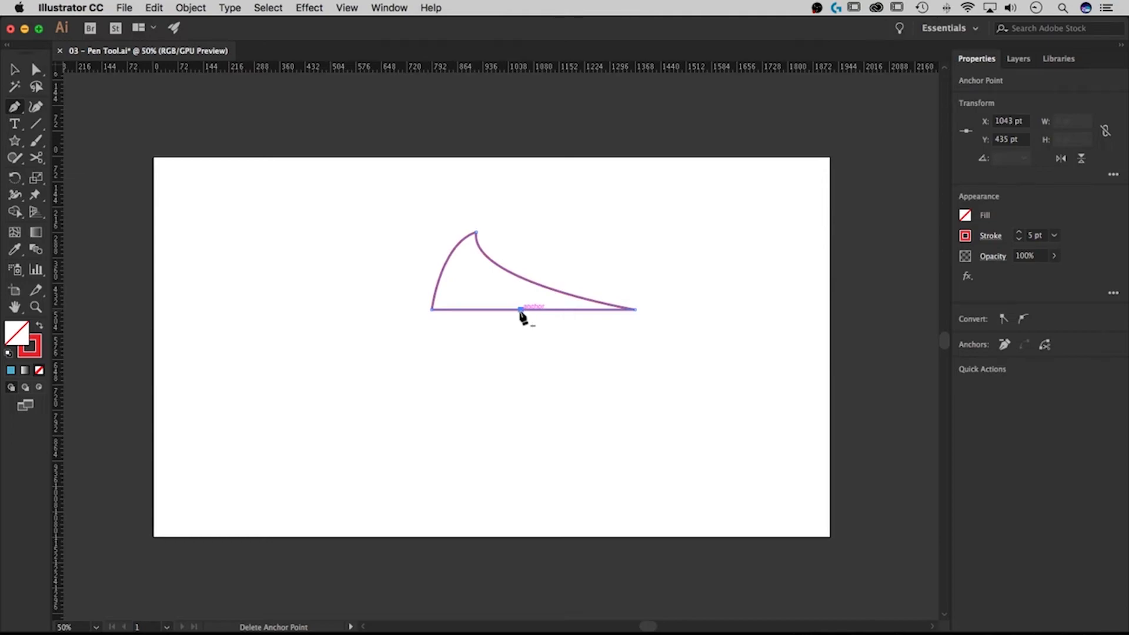
pyautogui.press('alt')
pyautogui.moveTo(520, 310); pyautogui.dragTo(488, 284)
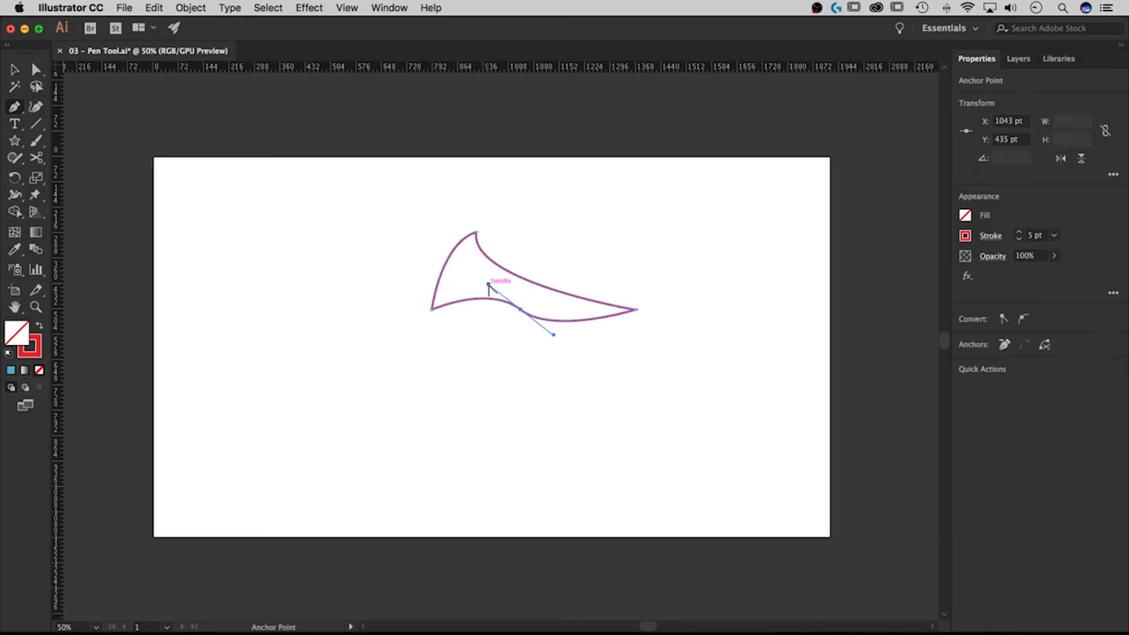
pyautogui.click(521, 309)
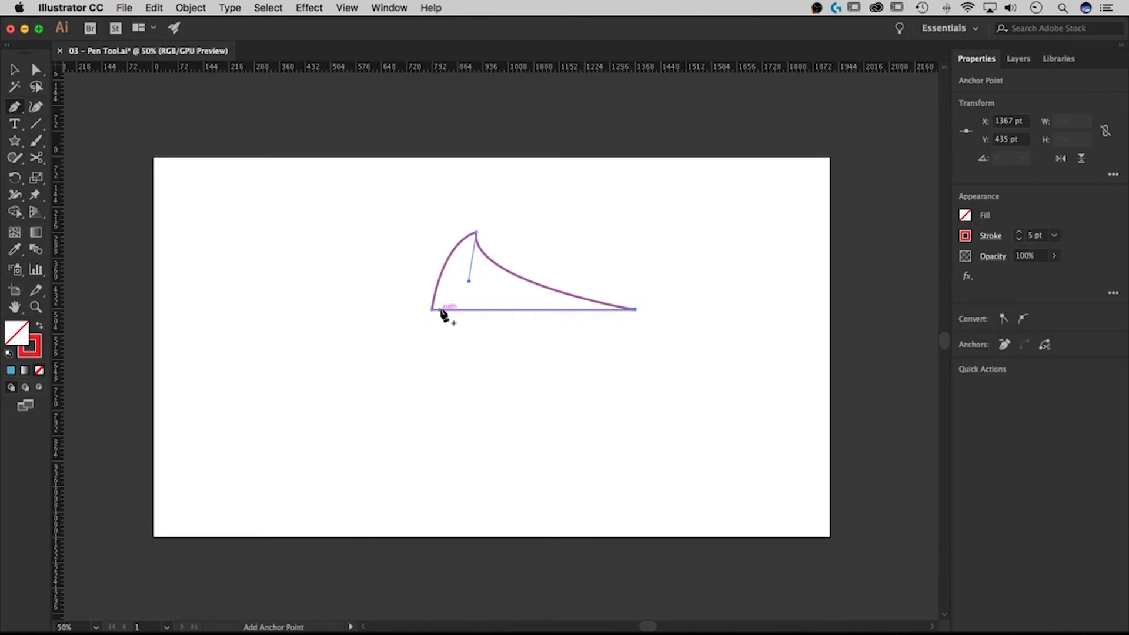
# Step: Round the bottom-left corner, bend the bottom edge through a new point, then delete that point
pyautogui.press('alt')
pyautogui.moveTo(432, 309)
pyautogui.mouseDown()
pyautogui.moveTo(436, 330)
pyautogui.moveTo(418, 293)
pyautogui.mouseUp()
pyautogui.click(513, 317)
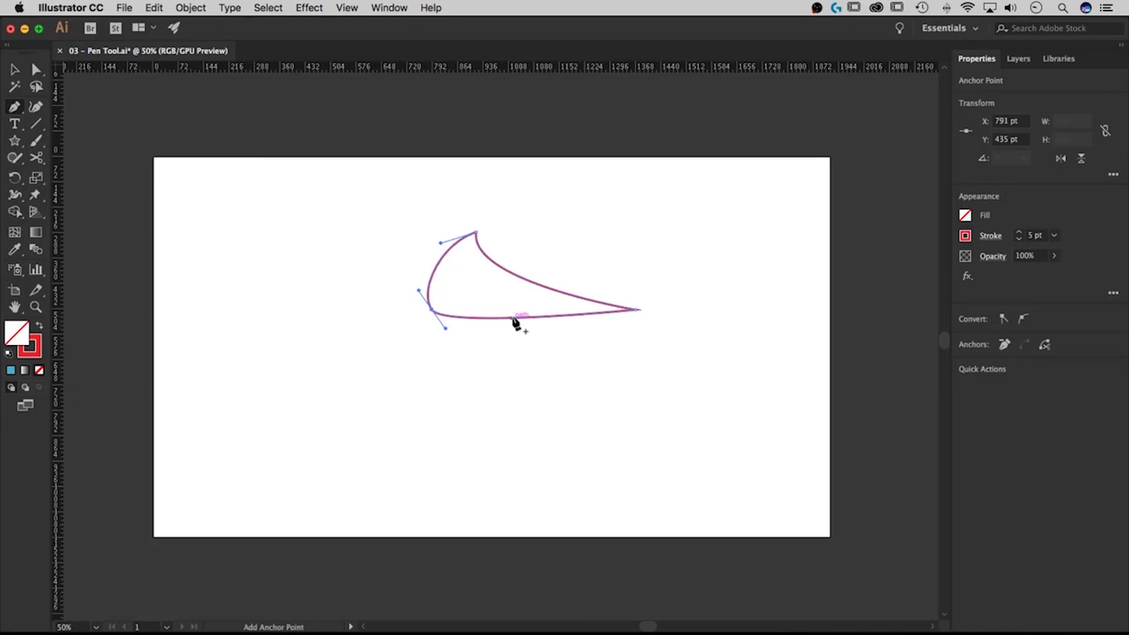
pyautogui.moveTo(513, 319); pyautogui.dragTo(531, 341)
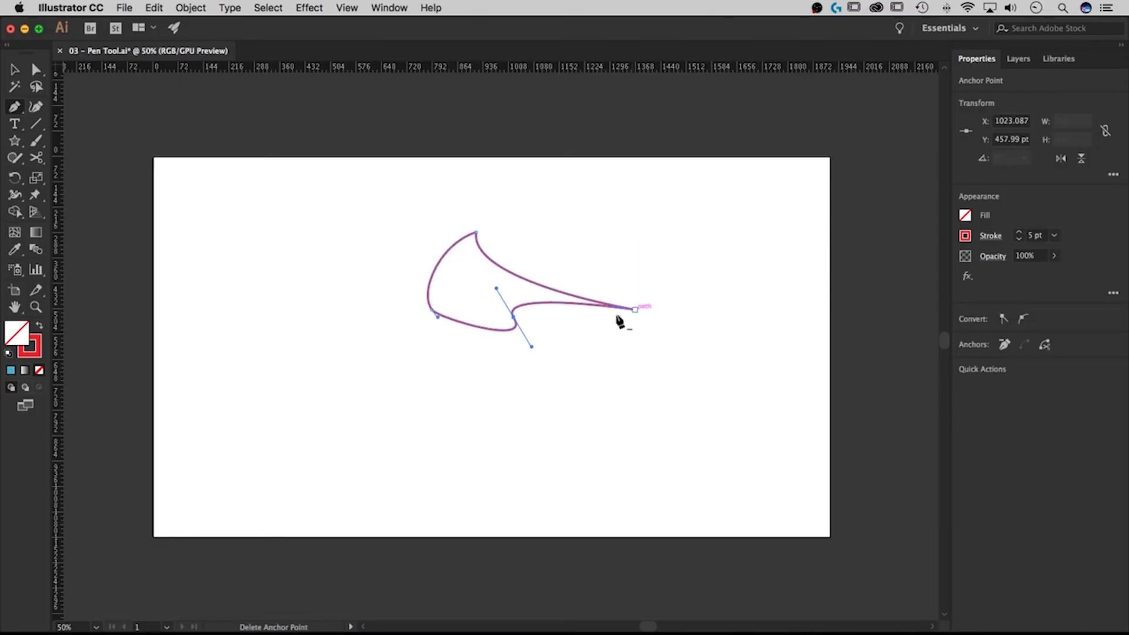
pyautogui.click(513, 316)
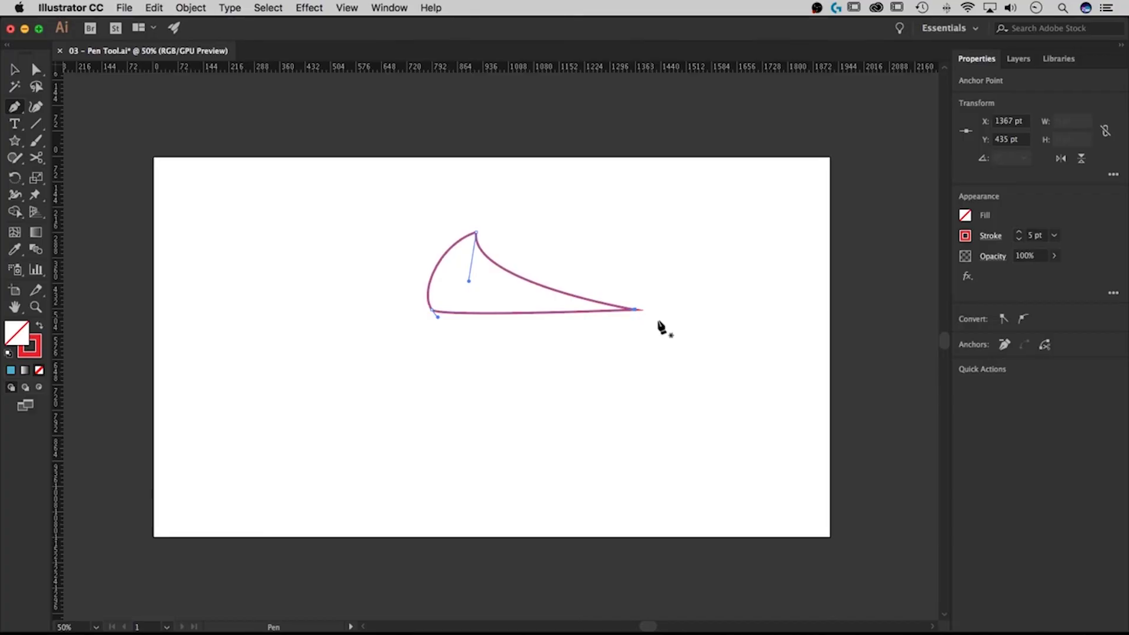
# Step: Marquee-select the fin-shaped practice path and delete it
pyautogui.press('v')
pyautogui.moveTo(677, 356); pyautogui.dragTo(386, 207)
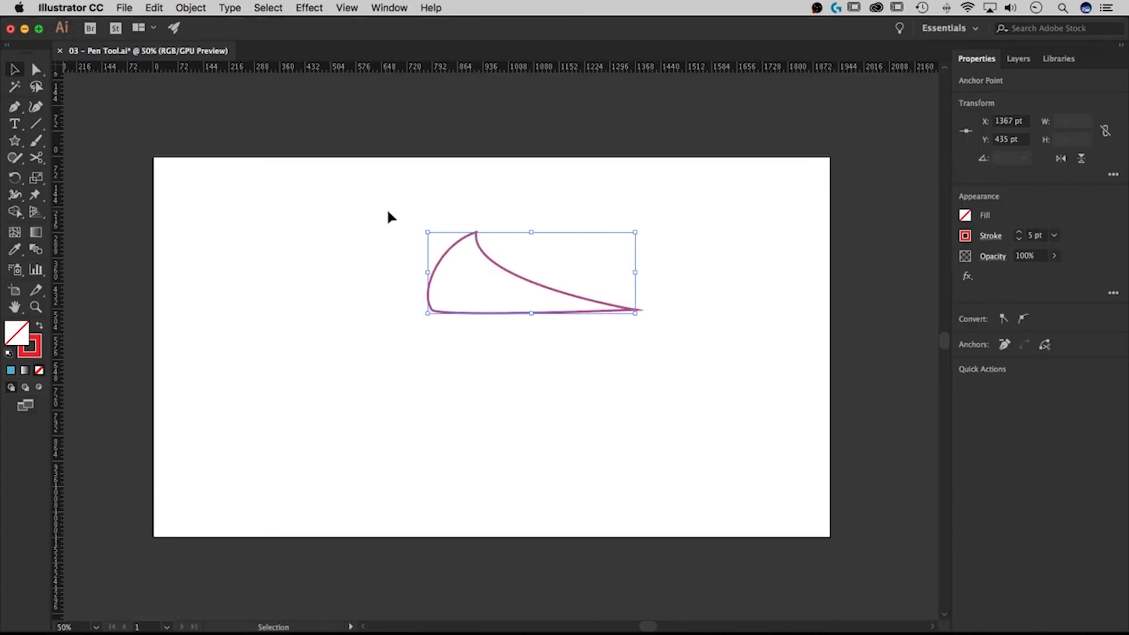
pyautogui.press('Delete')
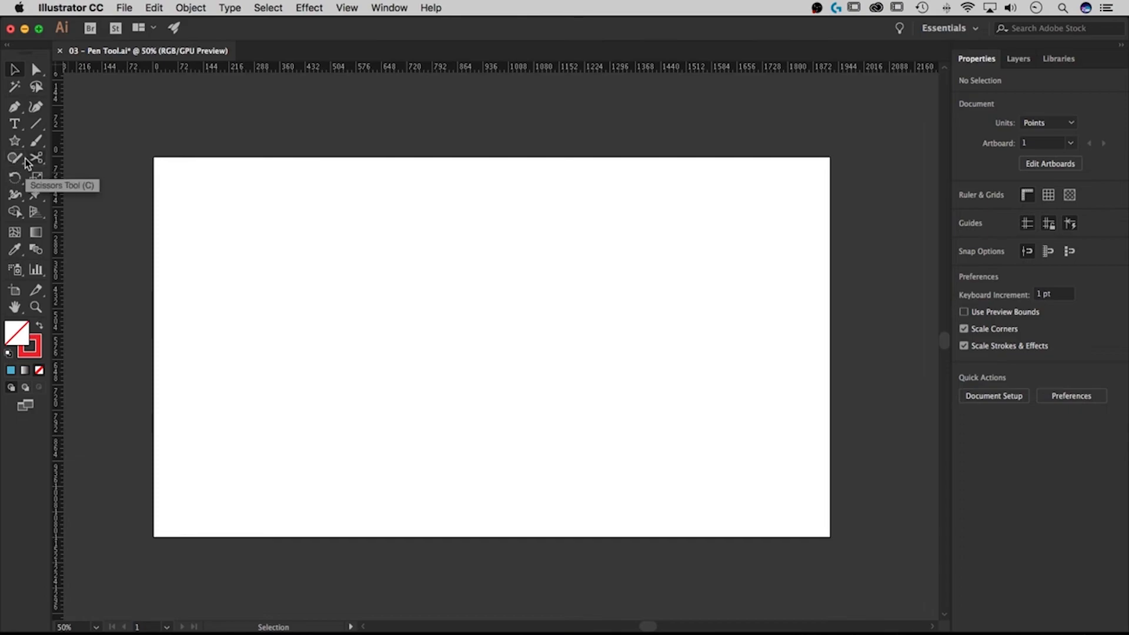
# Step: Start a new pen path with smooth anchors along the blob's wavy top edge
pyautogui.click(14, 107)
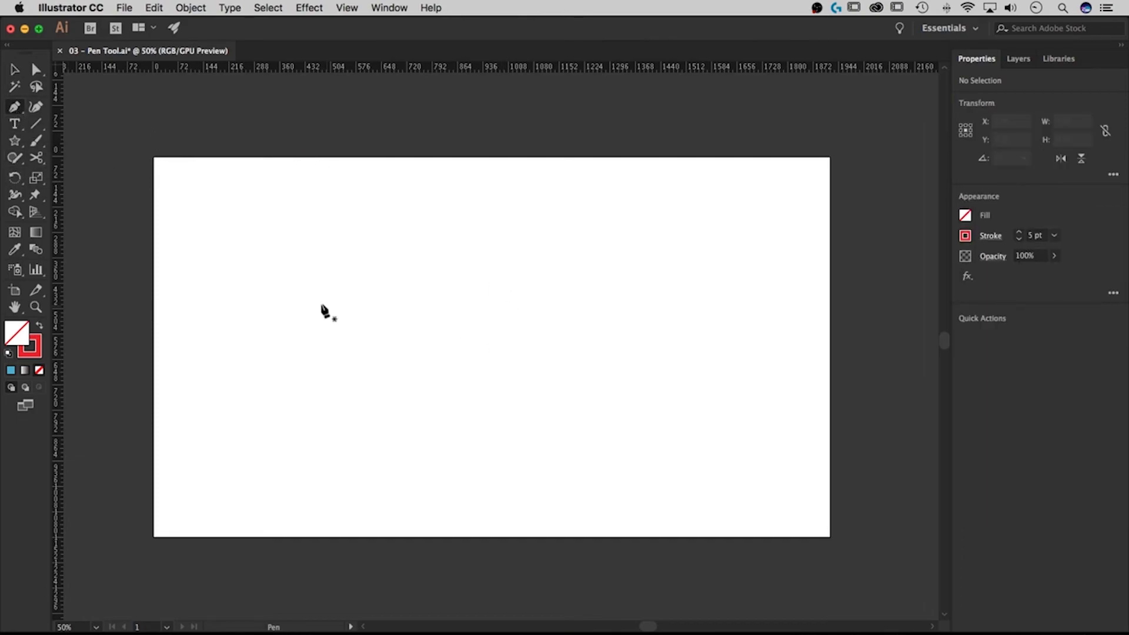
pyautogui.moveTo(311, 300); pyautogui.dragTo(331, 268)
pyautogui.moveTo(331, 268); pyautogui.dragTo(328, 271)
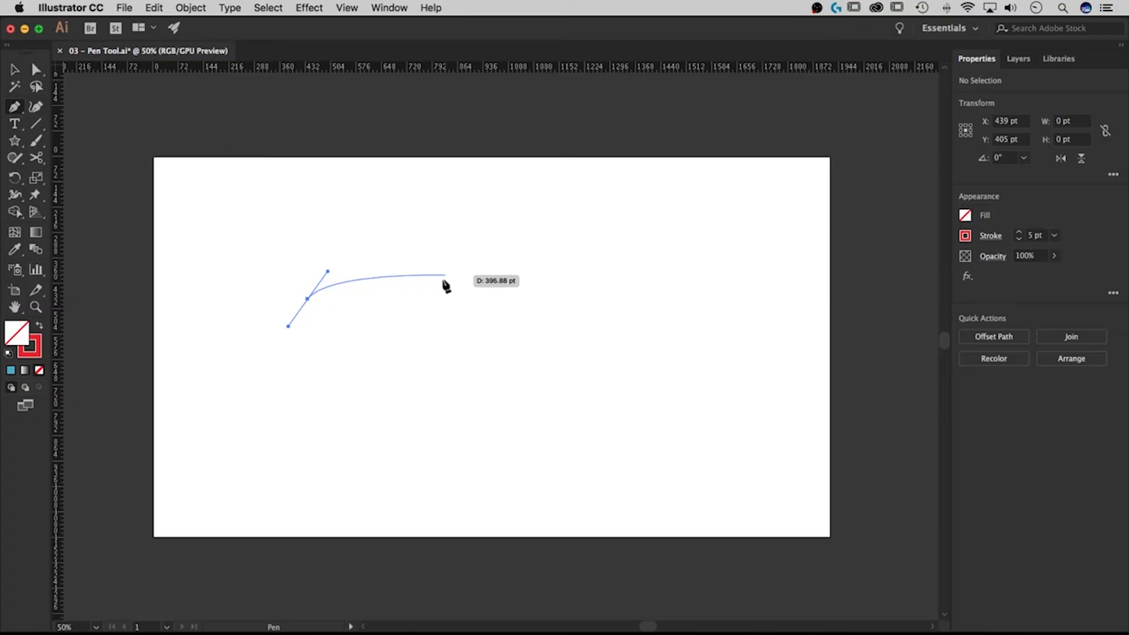
pyautogui.click(433, 299)
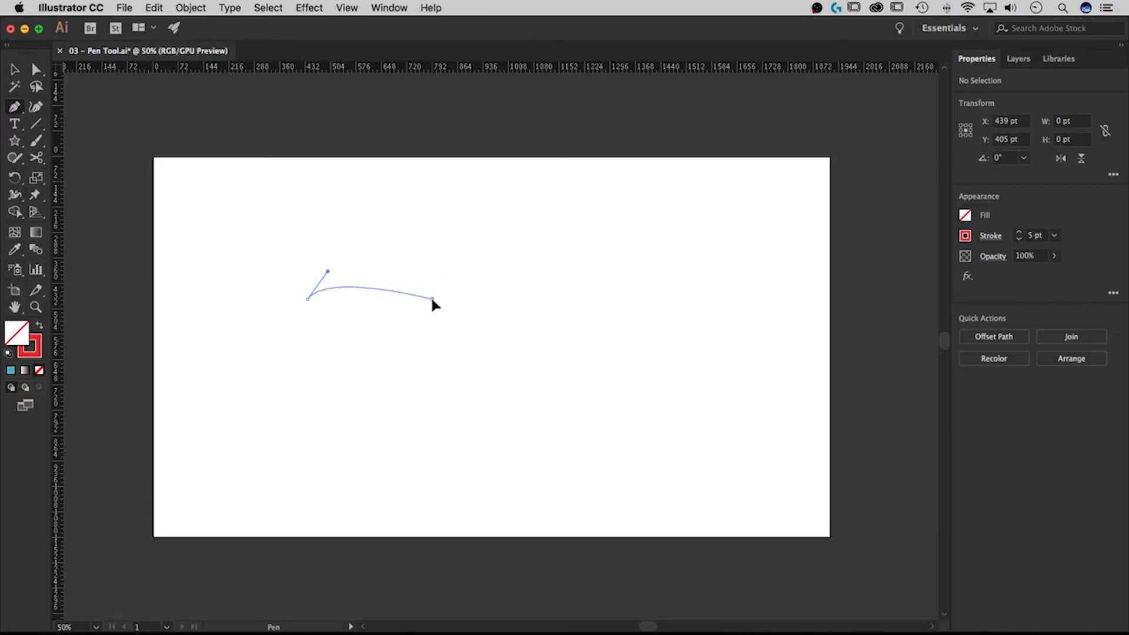
pyautogui.moveTo(445, 299); pyautogui.dragTo(466, 329)
pyautogui.moveTo(546, 299); pyautogui.dragTo(565, 274)
# Step: Add curved anchors around the right end and bottom, closing the blob at its start
pyautogui.moveTo(664, 294); pyautogui.dragTo(684, 354)
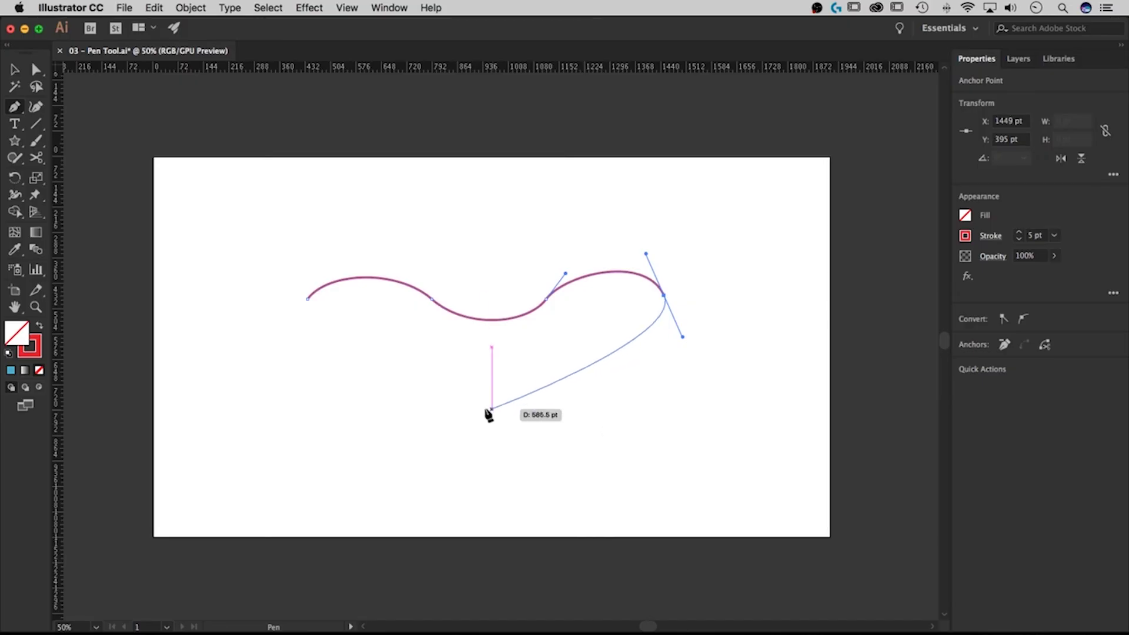
pyautogui.moveTo(487, 408); pyautogui.dragTo(403, 348)
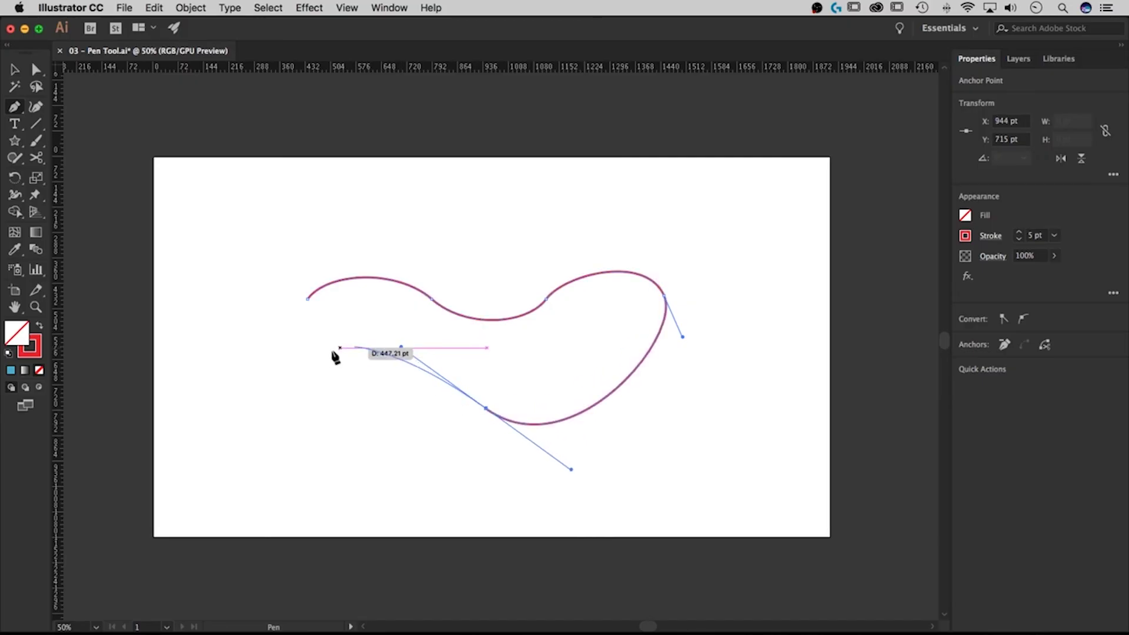
pyautogui.moveTo(332, 346); pyautogui.dragTo(287, 367)
pyautogui.moveTo(308, 299); pyautogui.dragTo(335, 284)
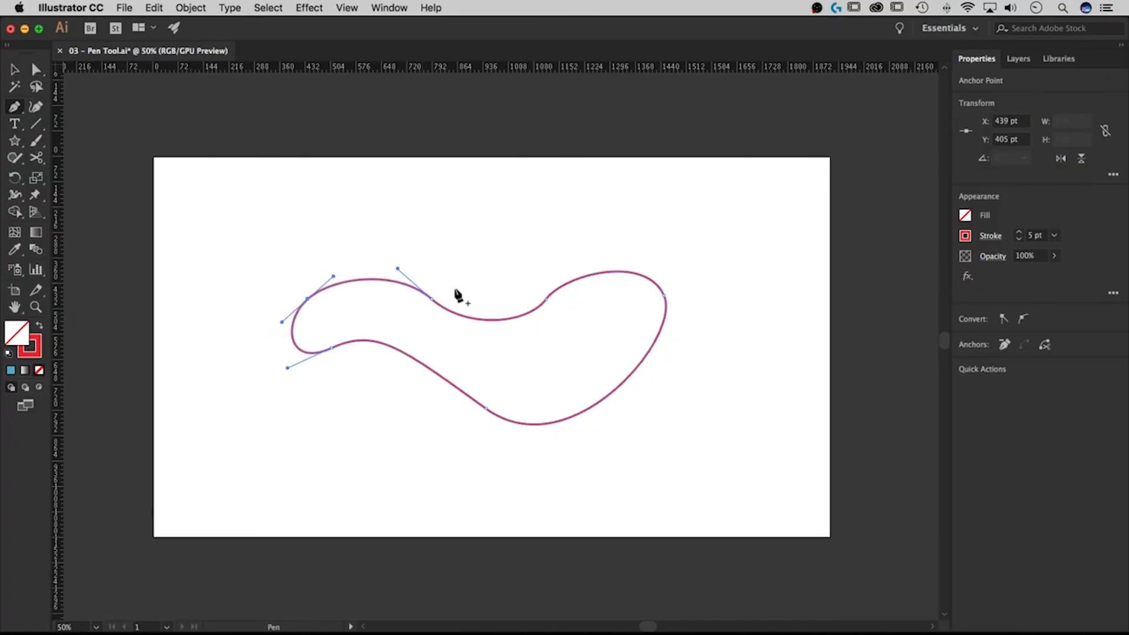
pyautogui.keyDown('super'); pyautogui.click(518, 255); pyautogui.keyUp('super')
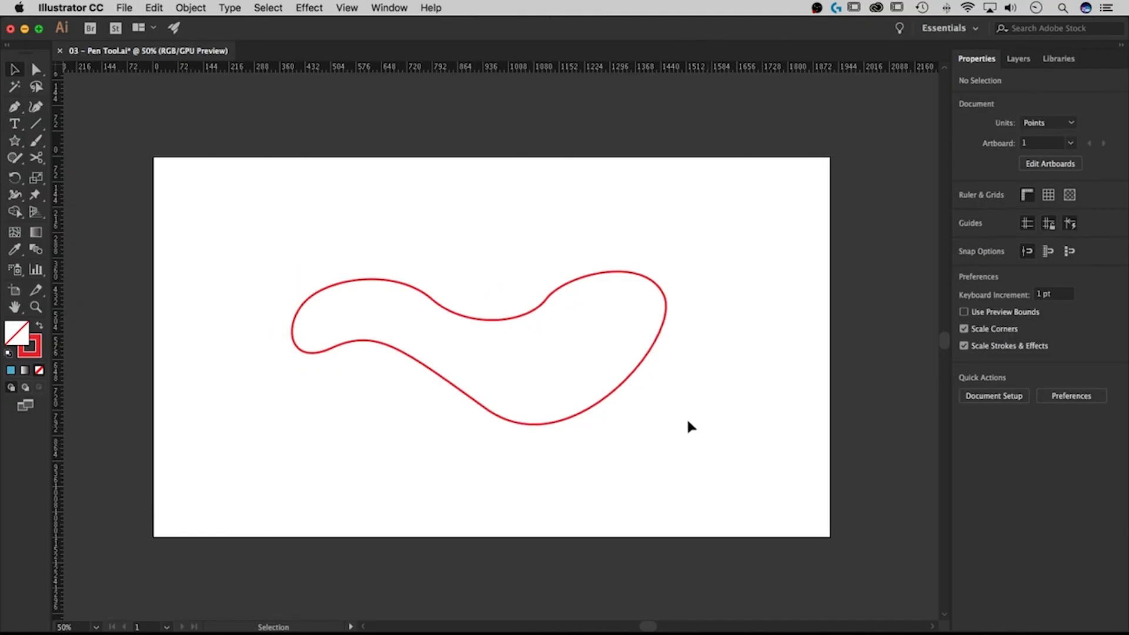
pyautogui.press('super+a')
# Step: Select the wavy blob and fill it with a blue swatch
pyautogui.click(781, 378)
pyautogui.click(461, 395)
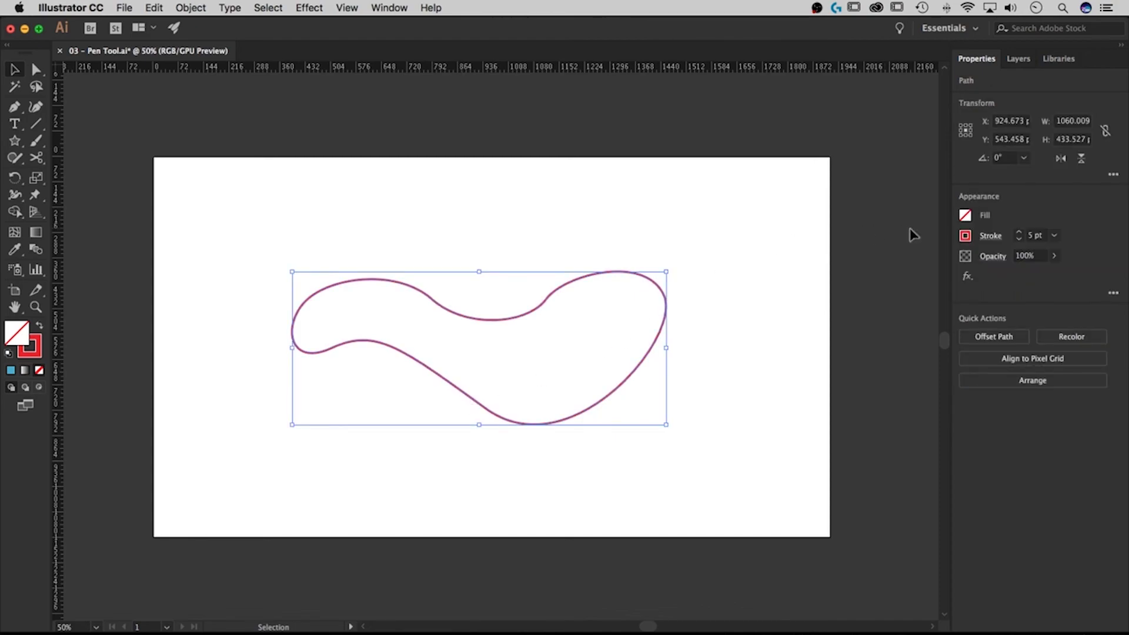
pyautogui.click(965, 216)
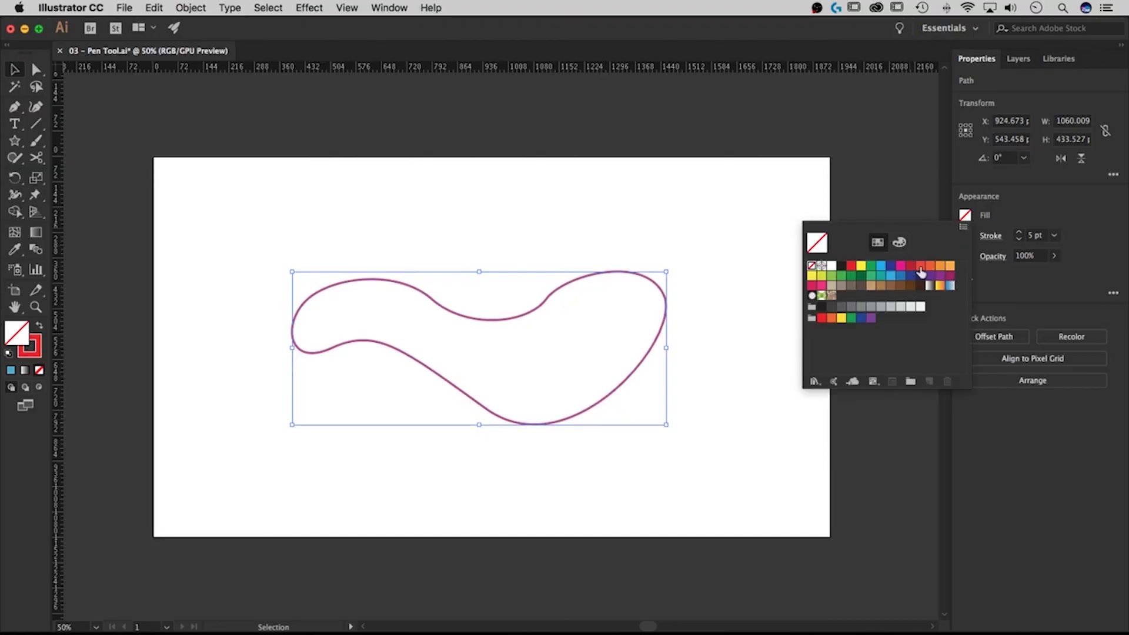
pyautogui.click(891, 276)
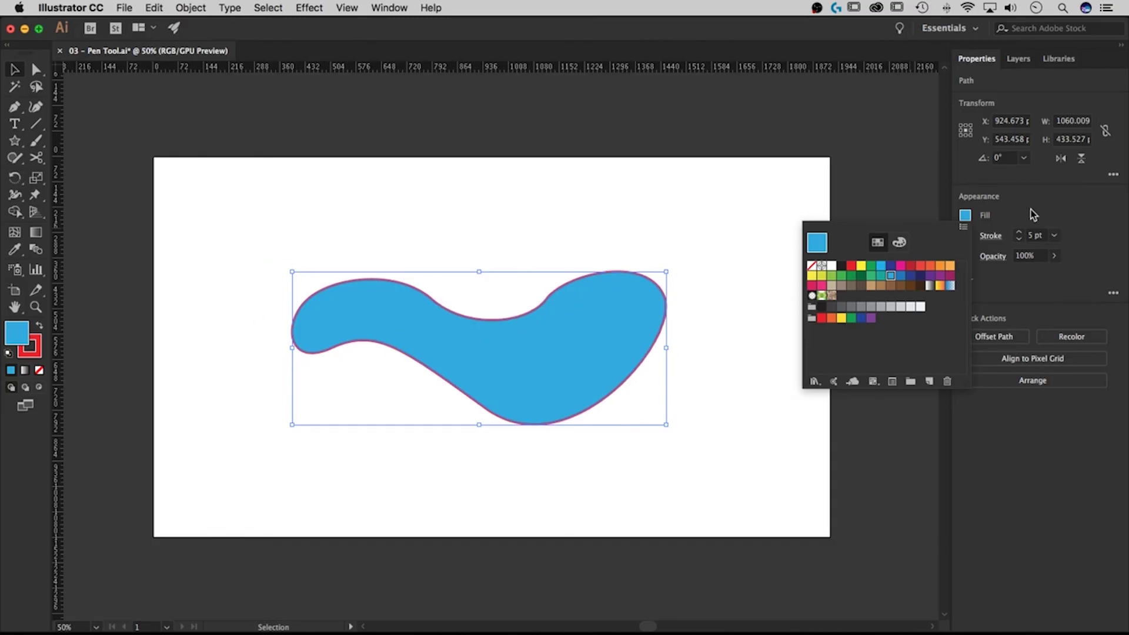
pyautogui.click(1035, 236)
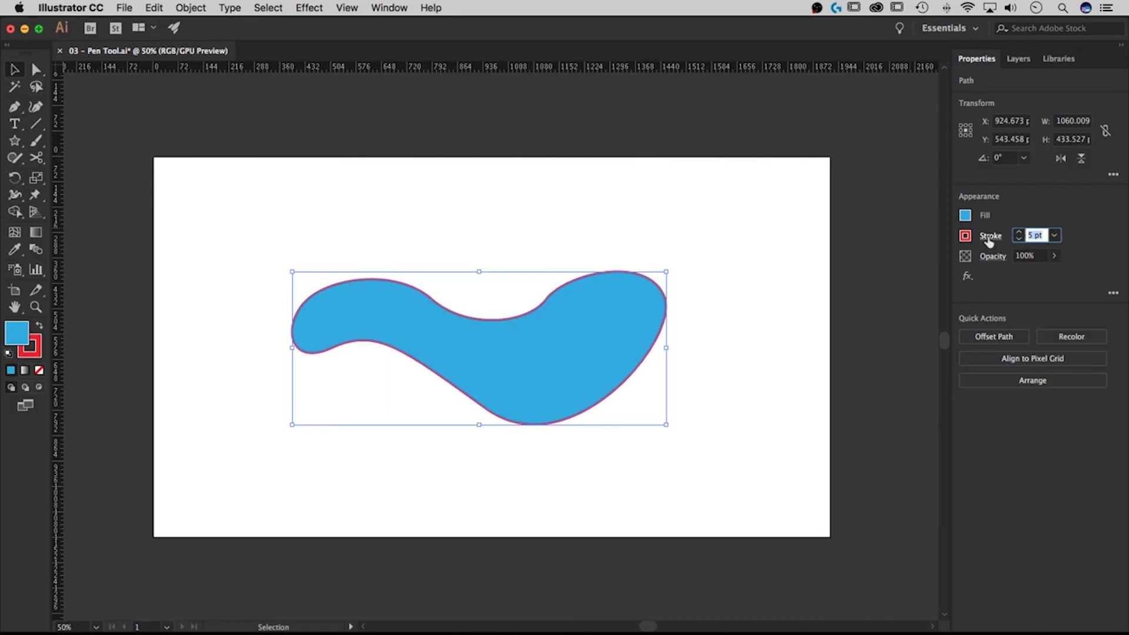
pyautogui.press('Return')
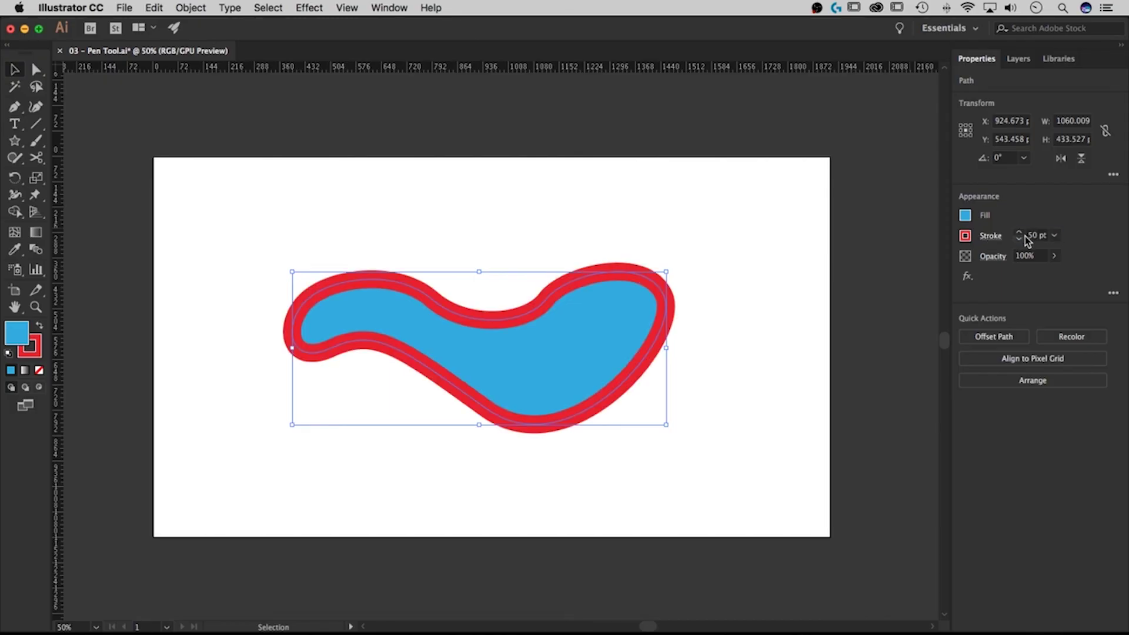
# Step: Give the blob a CMYK Red stroke at 50 pt weight
pyautogui.click(966, 236)
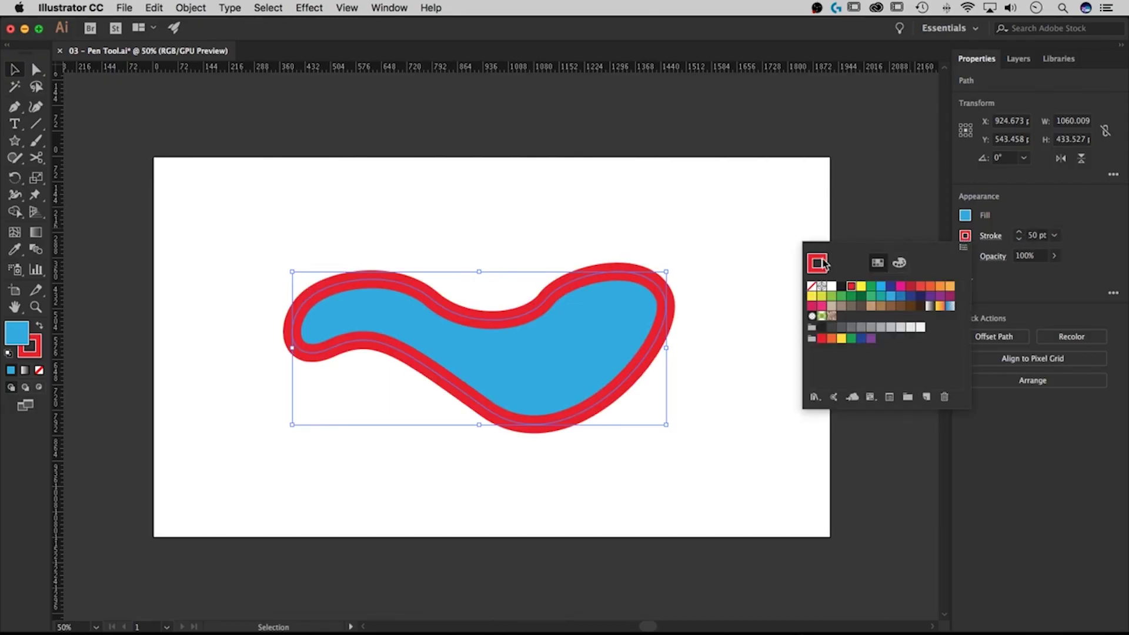
pyautogui.click(811, 286)
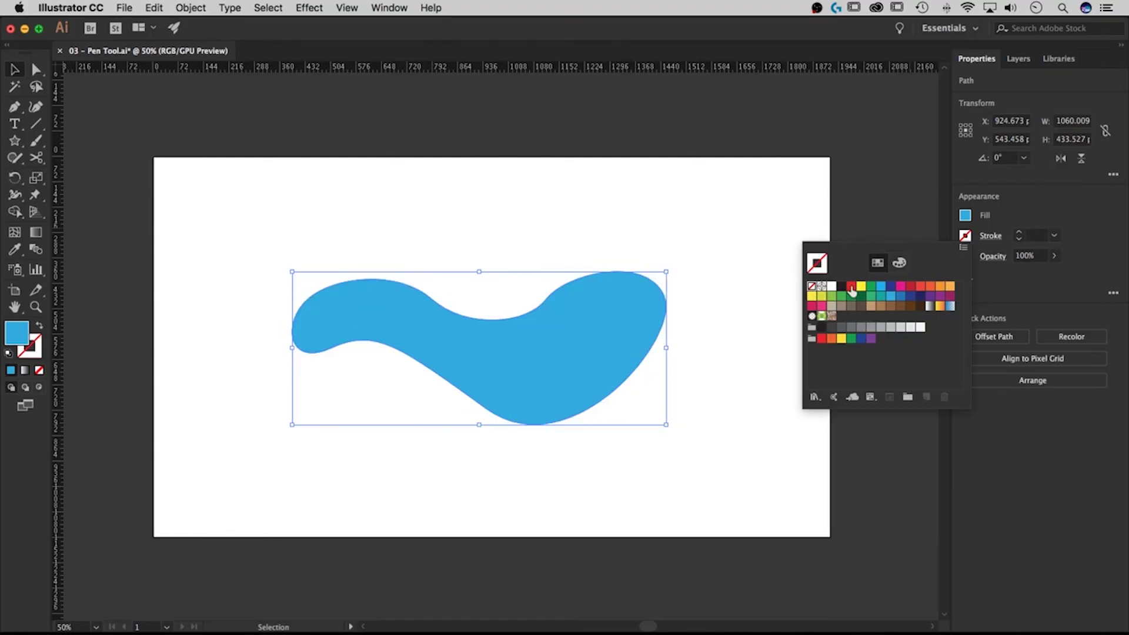
pyautogui.click(852, 287)
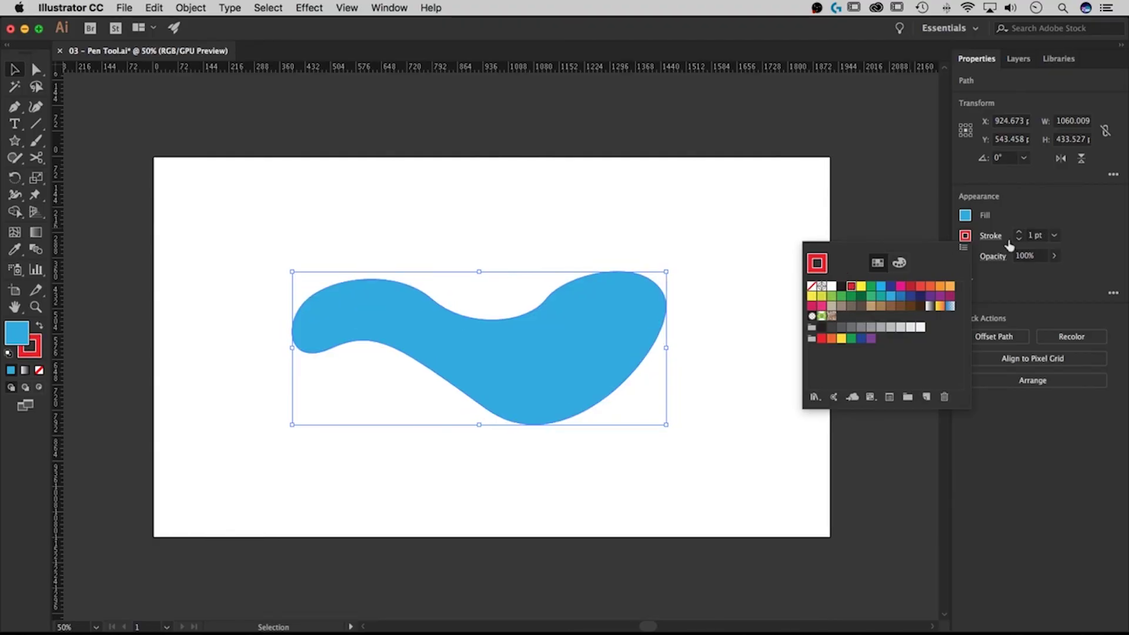
pyautogui.click(1039, 234)
pyautogui.click(1035, 236)
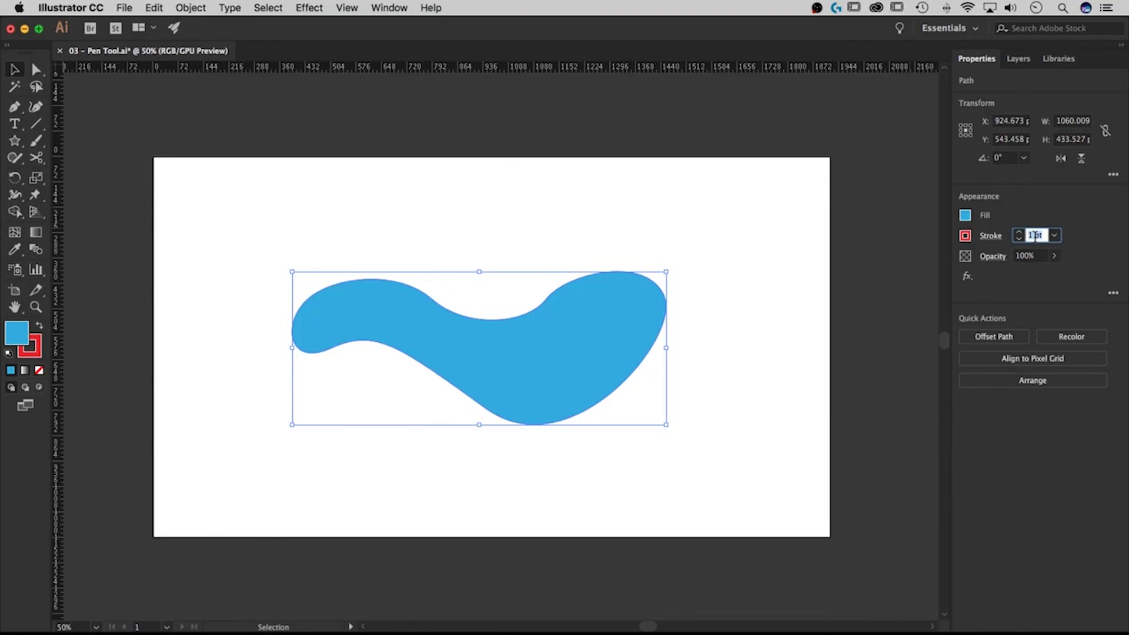
pyautogui.press('Return')
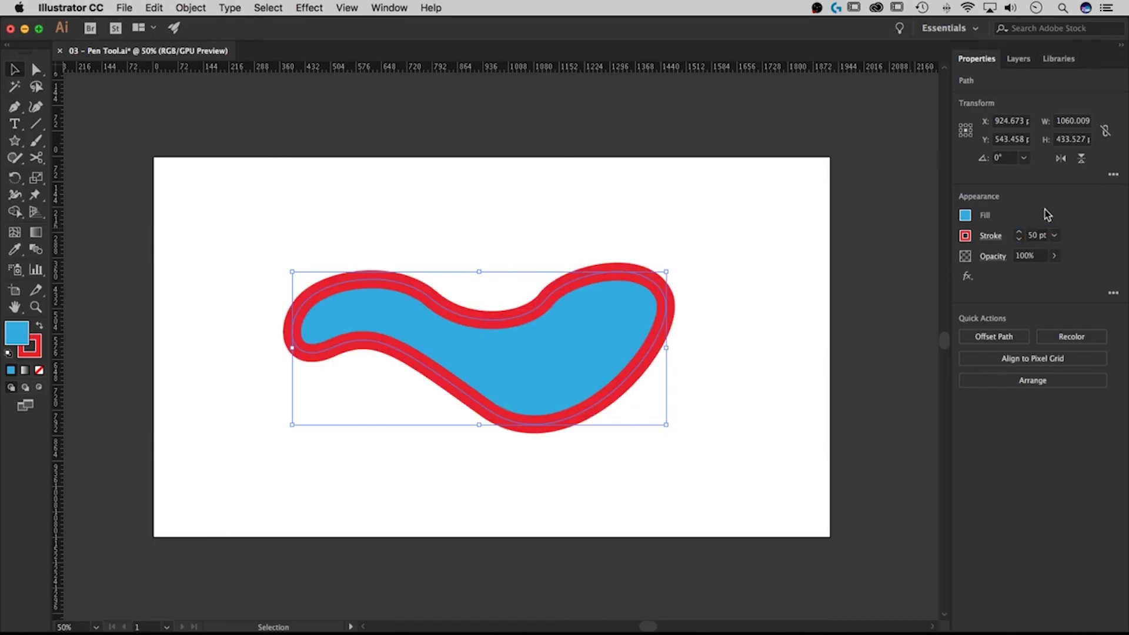
pyautogui.click(991, 237)
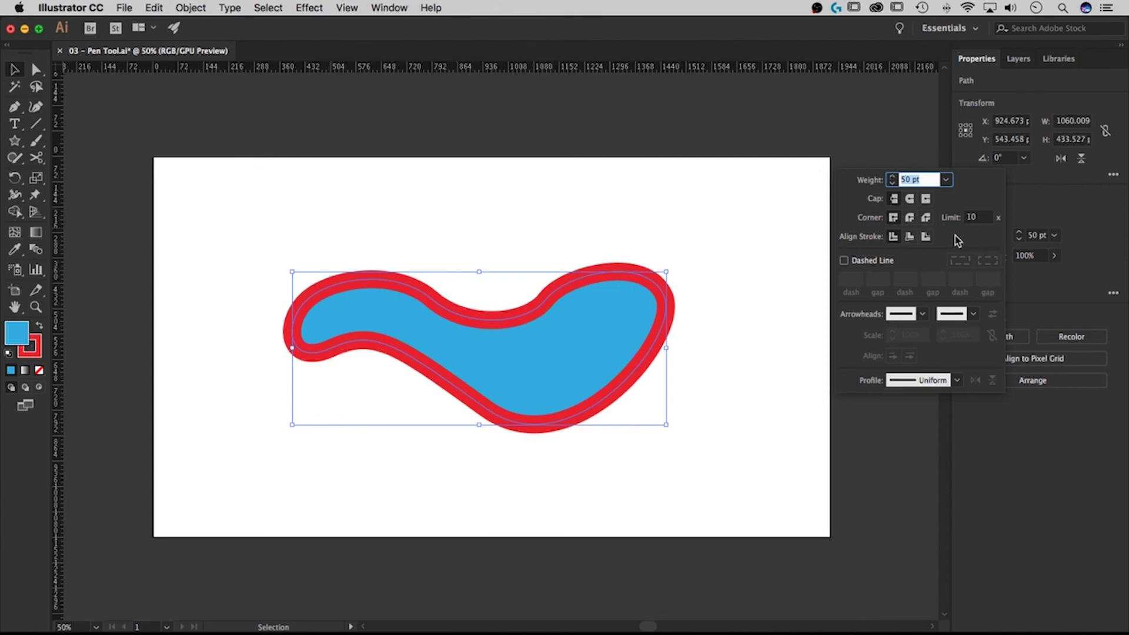
# Step: Try the Inside, Outside and Center Align Stroke options on the 50 pt red stroke
pyautogui.click(910, 238)
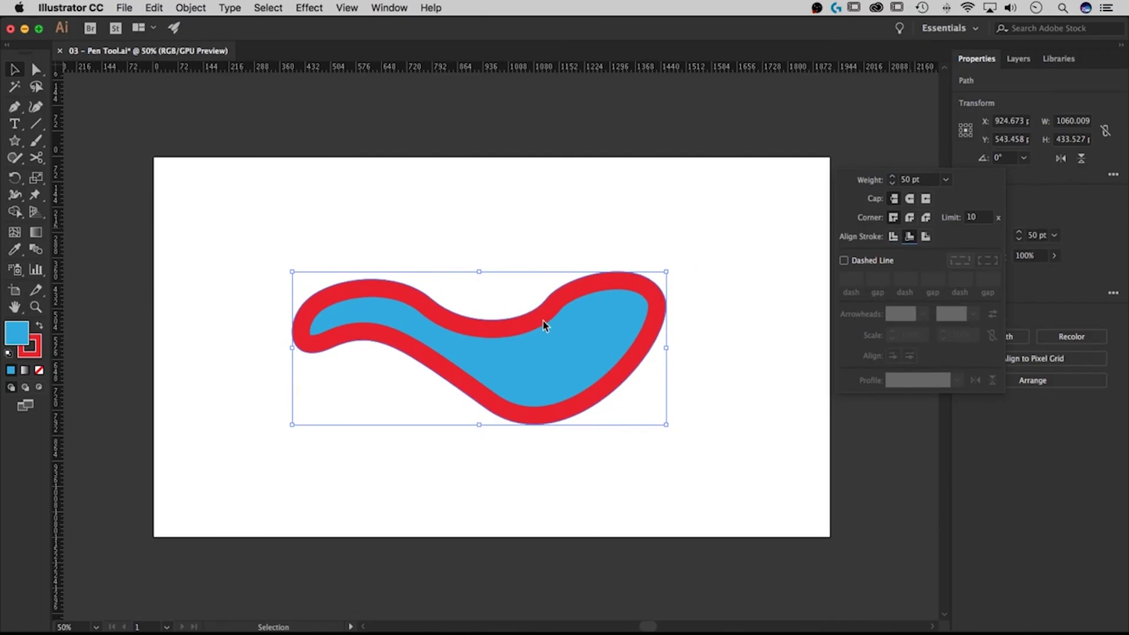
pyautogui.click(926, 237)
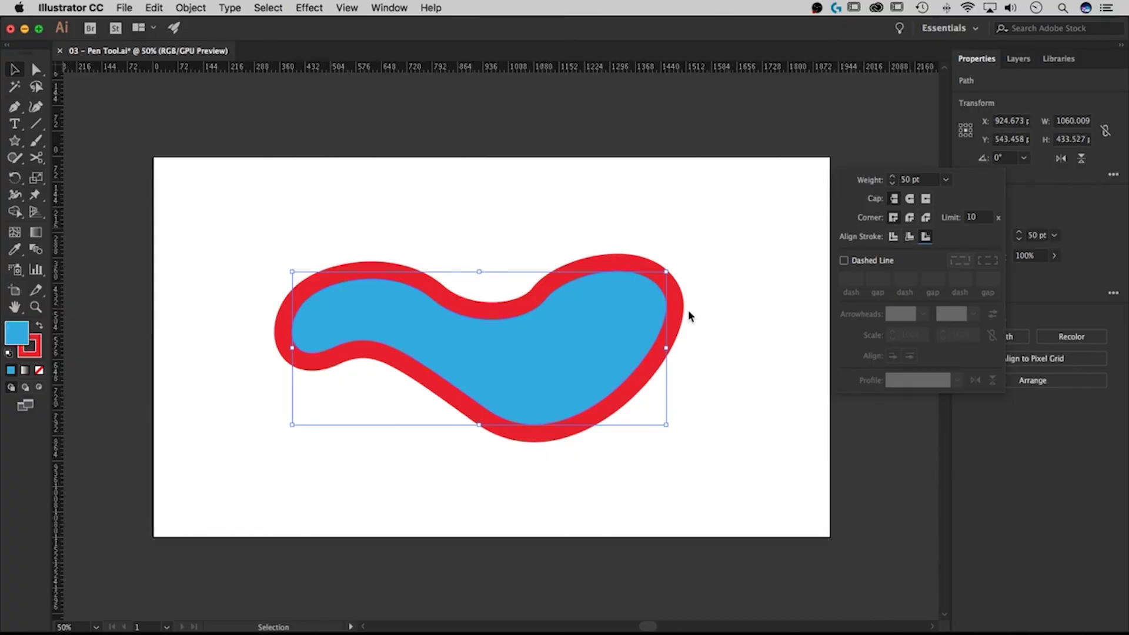
pyautogui.click(893, 236)
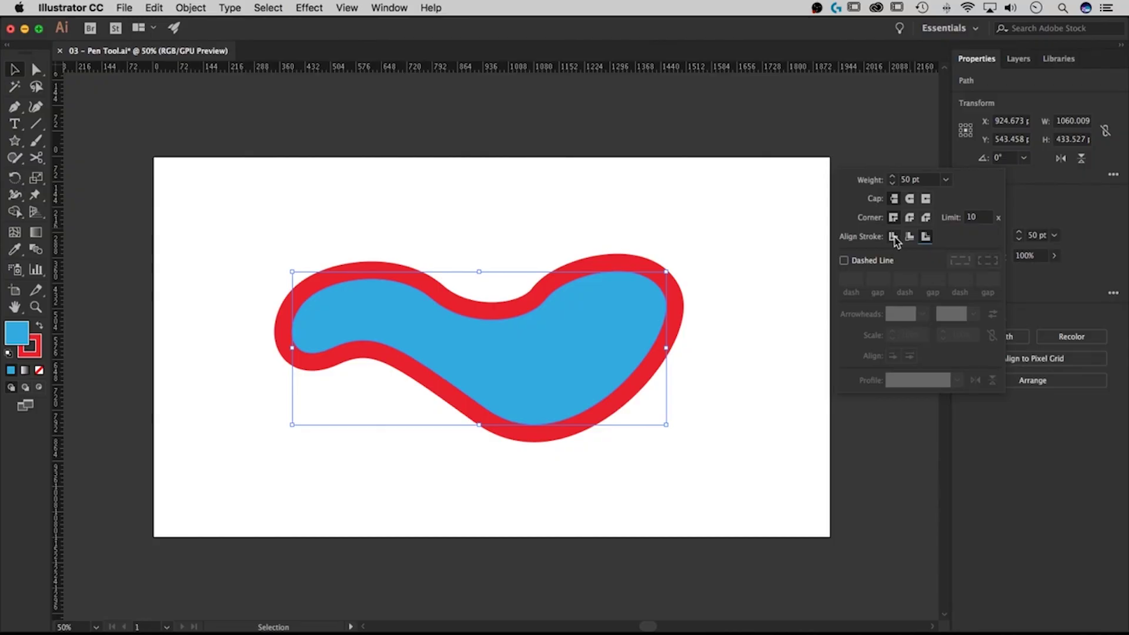